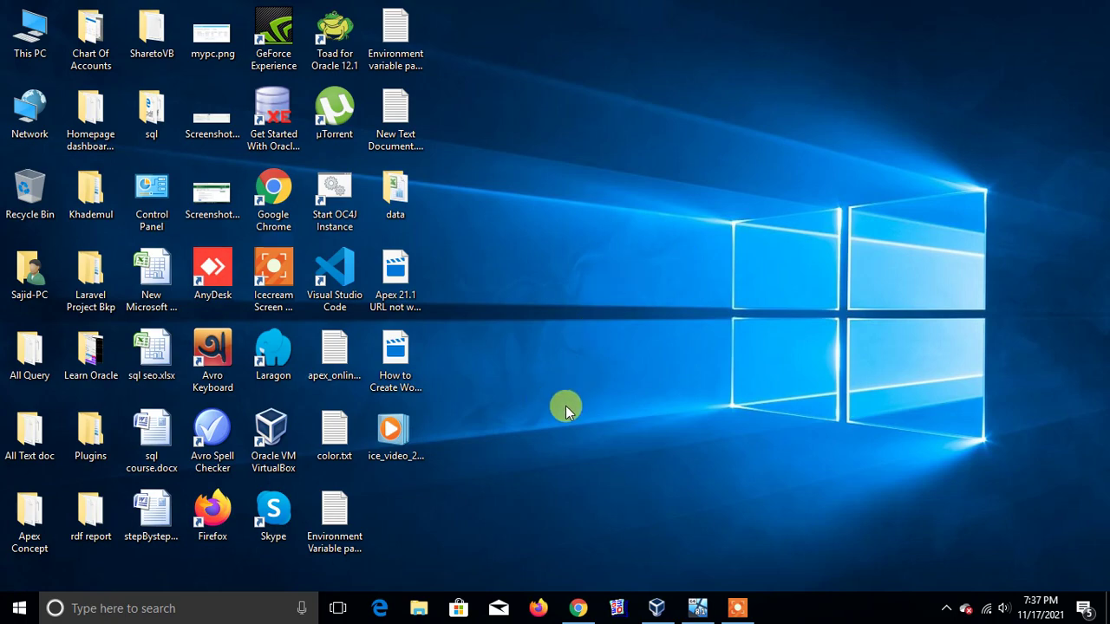
pyautogui.click(578, 608)
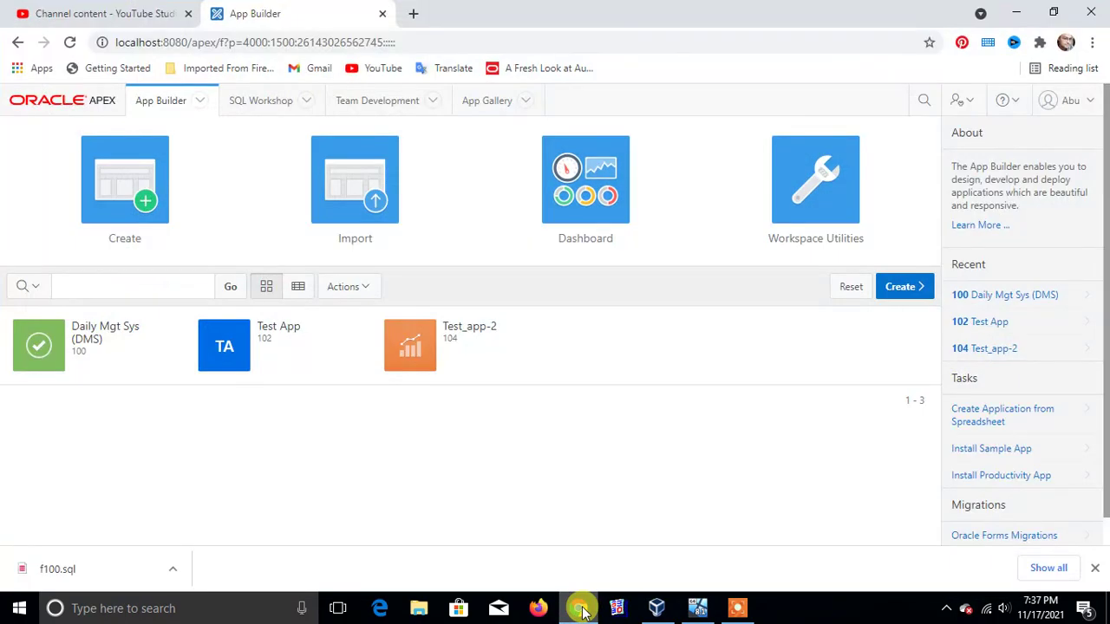
pyautogui.click(580, 609)
pyautogui.click(581, 609)
pyautogui.click(580, 609)
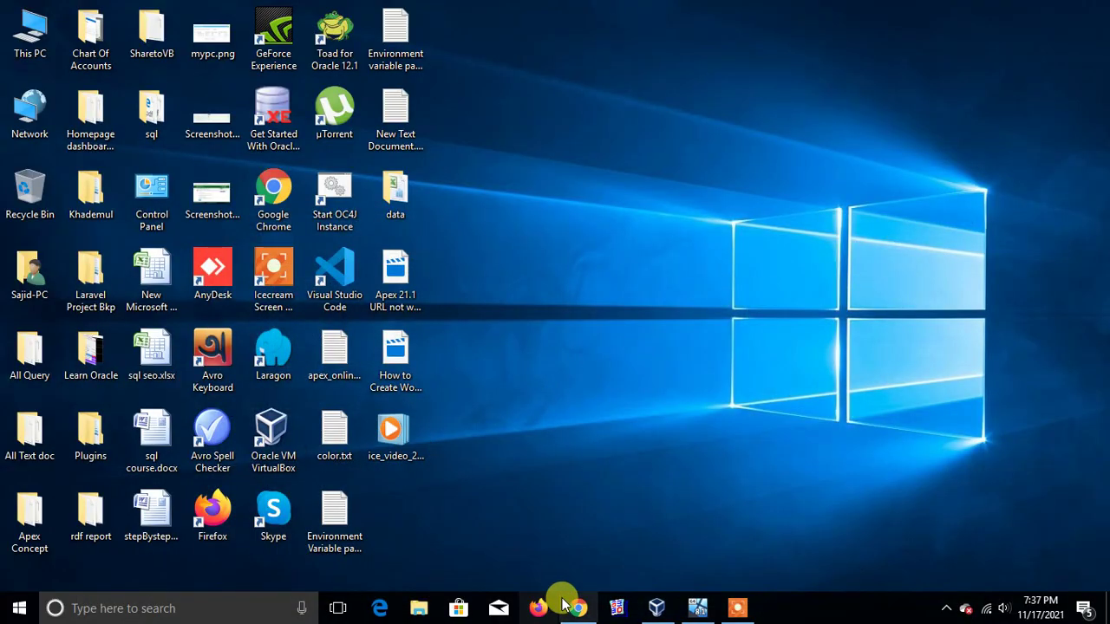
pyautogui.rightClick(553, 250)
pyautogui.click(598, 299)
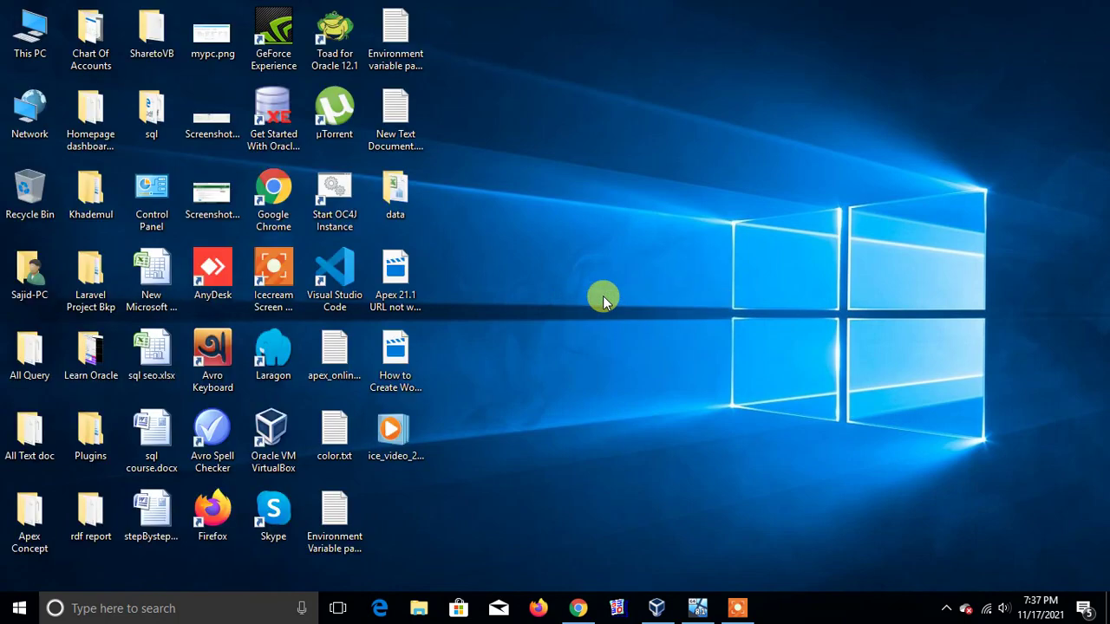
pyautogui.rightClick(578, 246)
pyautogui.click(622, 293)
pyautogui.rightClick(594, 214)
pyautogui.click(628, 256)
pyautogui.rightClick(556, 211)
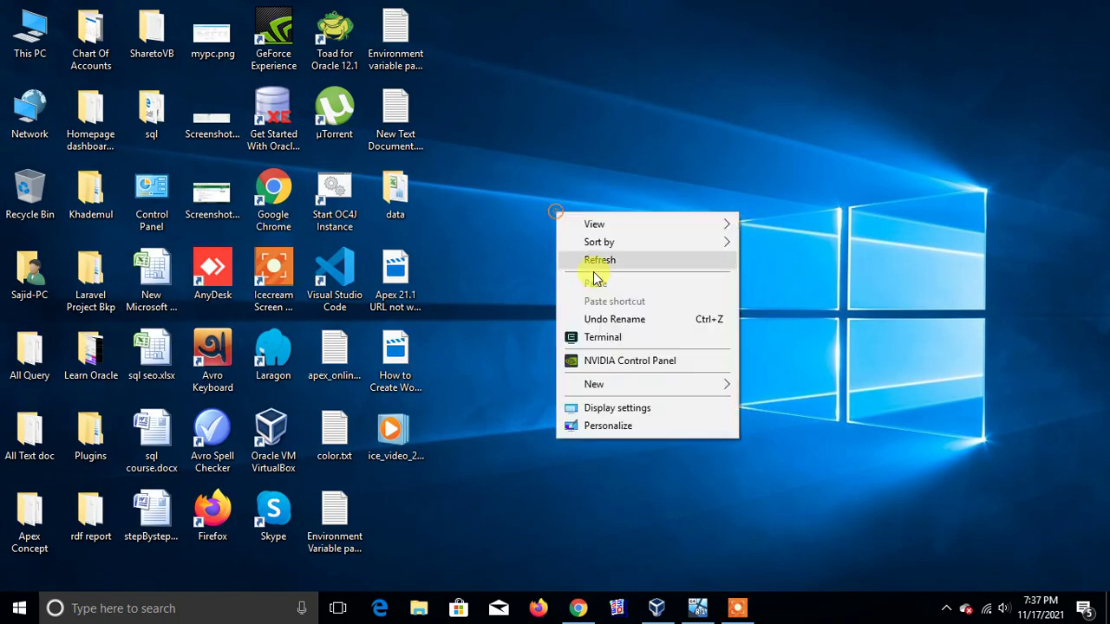
pyautogui.click(593, 258)
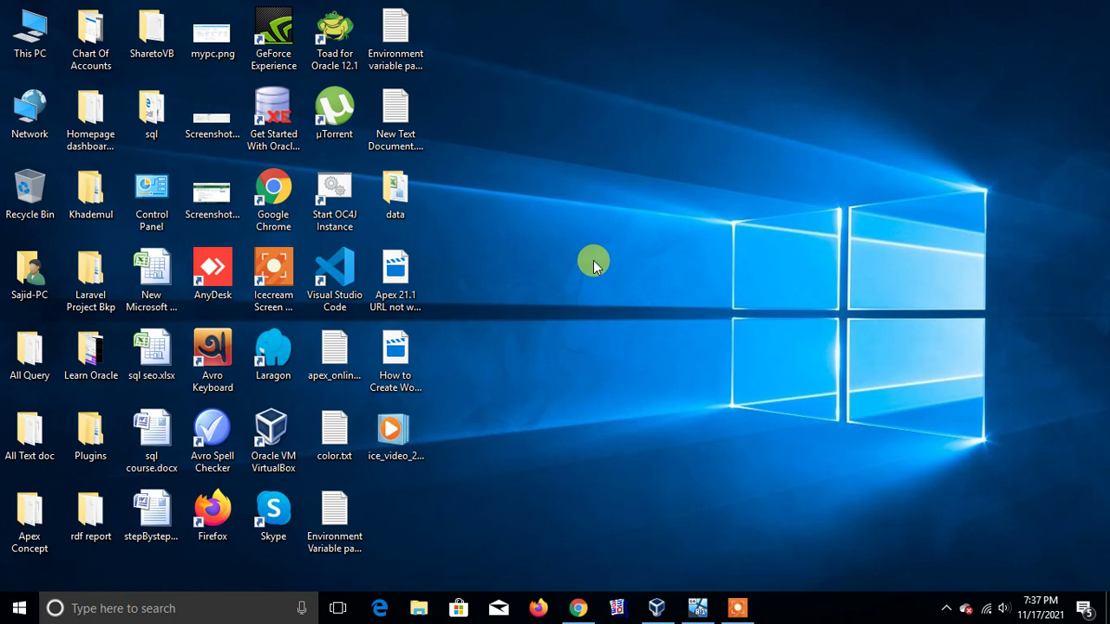
pyautogui.rightClick(598, 257)
pyautogui.click(636, 304)
pyautogui.rightClick(527, 217)
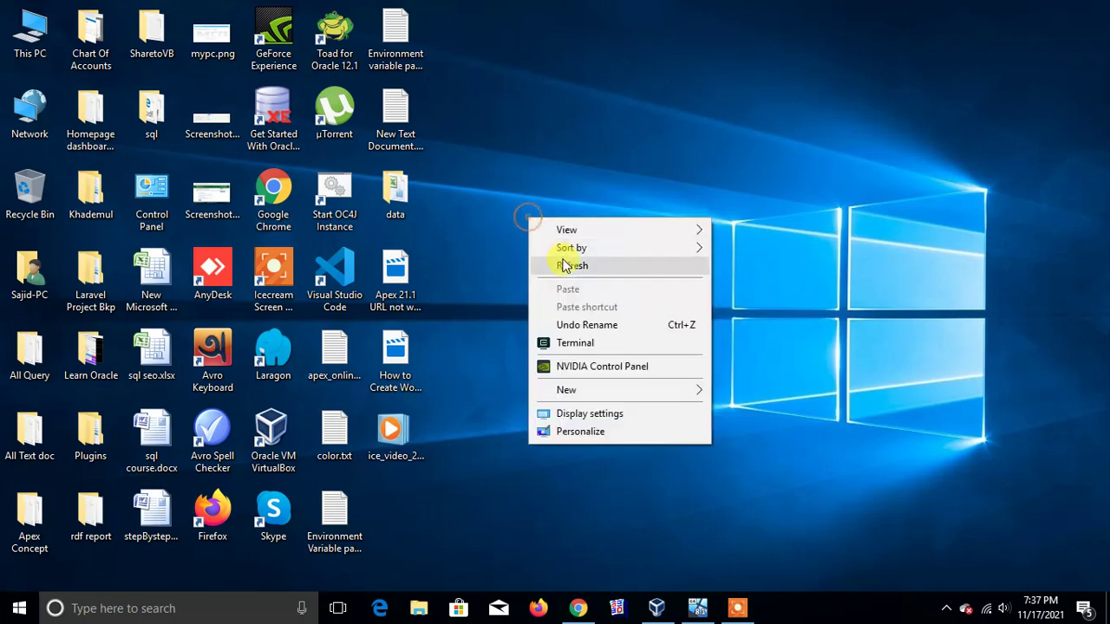
pyautogui.click(565, 263)
pyautogui.rightClick(573, 208)
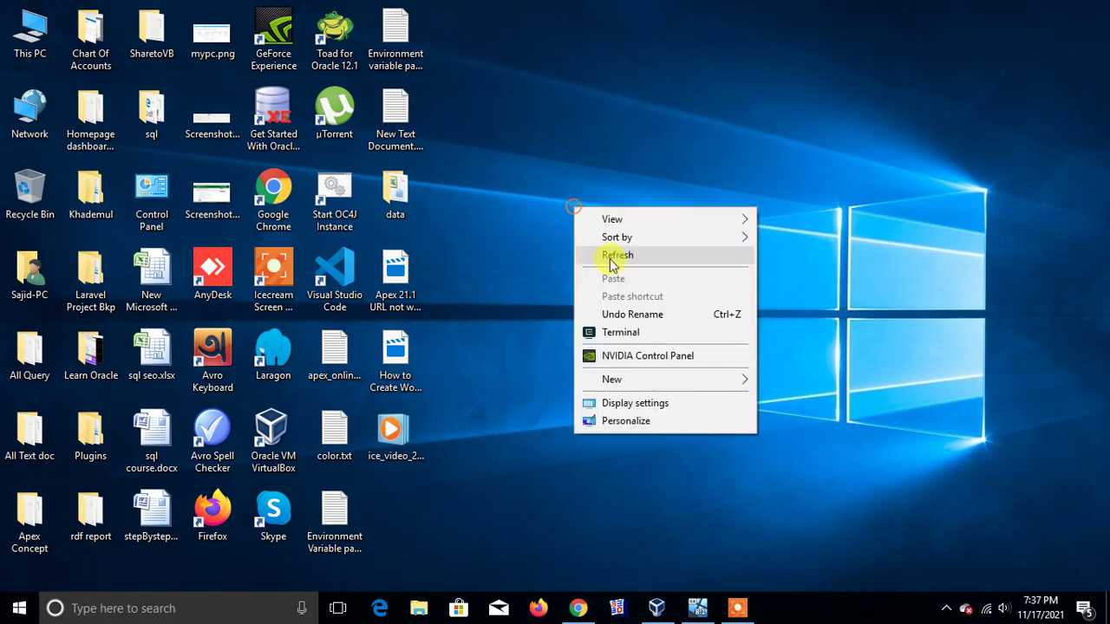
pyautogui.click(616, 256)
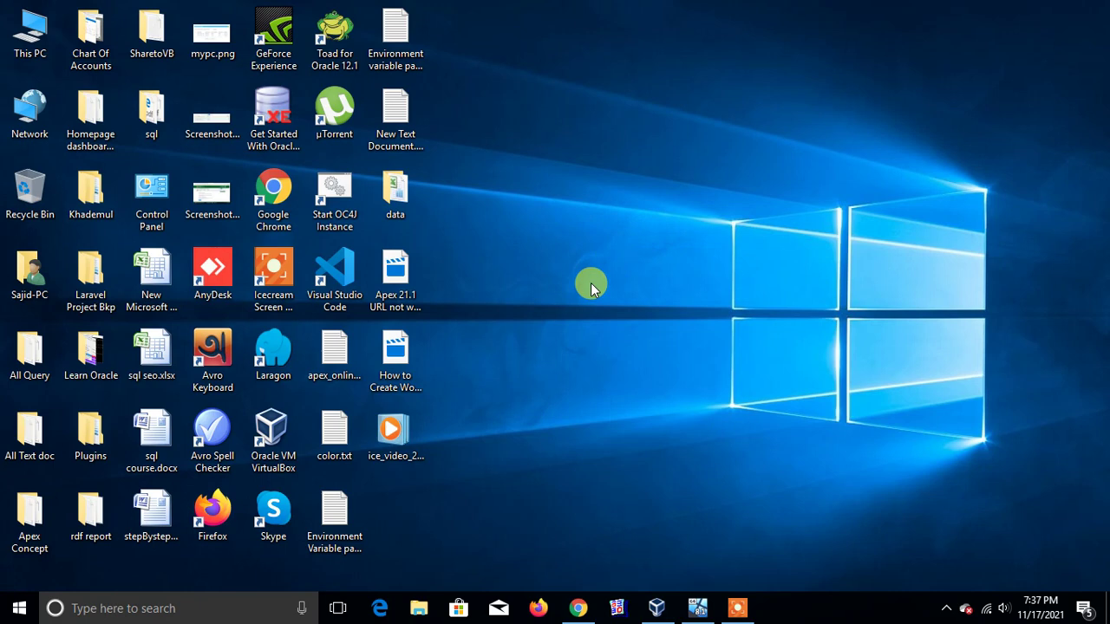
# Switch to Chrome and check the signed-in workspace details and the Application Express version on the APEX home page
pyautogui.click(578, 608)
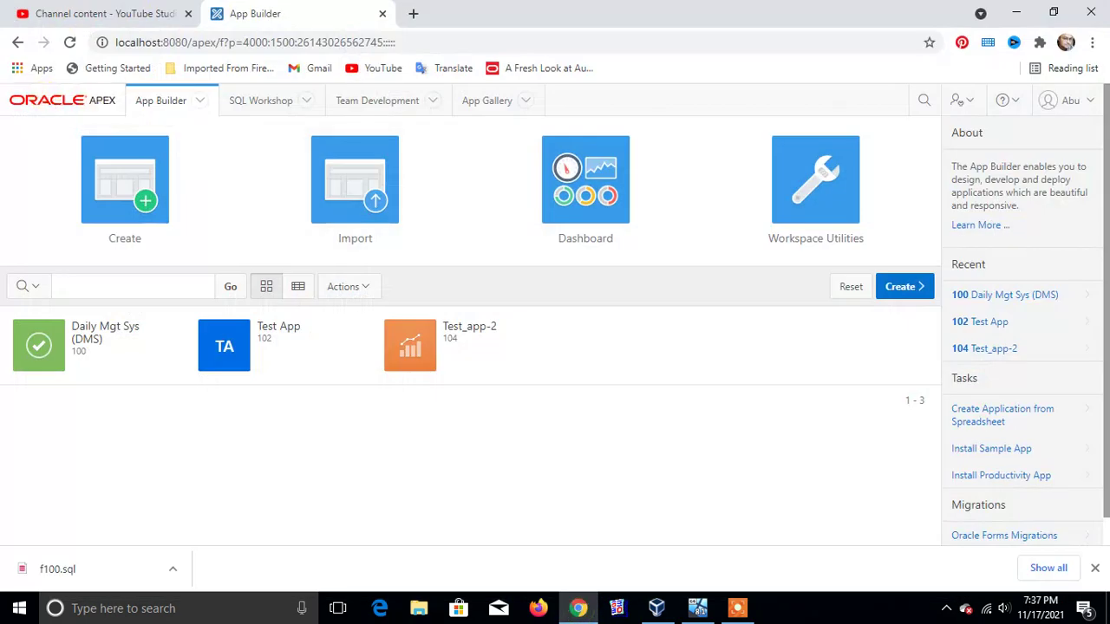
pyautogui.click(63, 102)
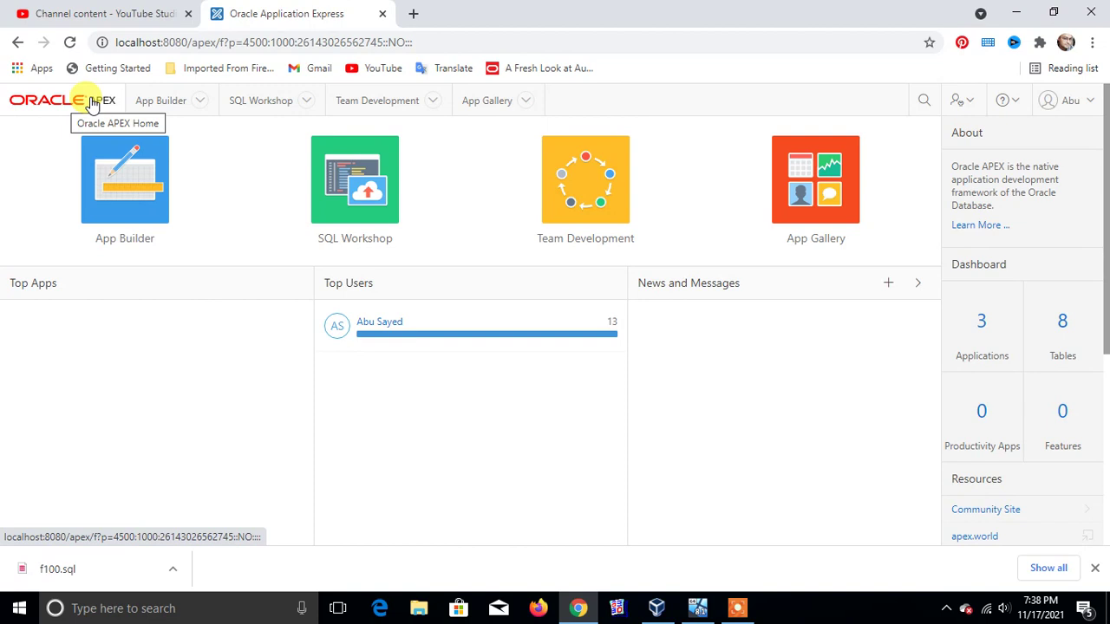
pyautogui.click(1075, 103)
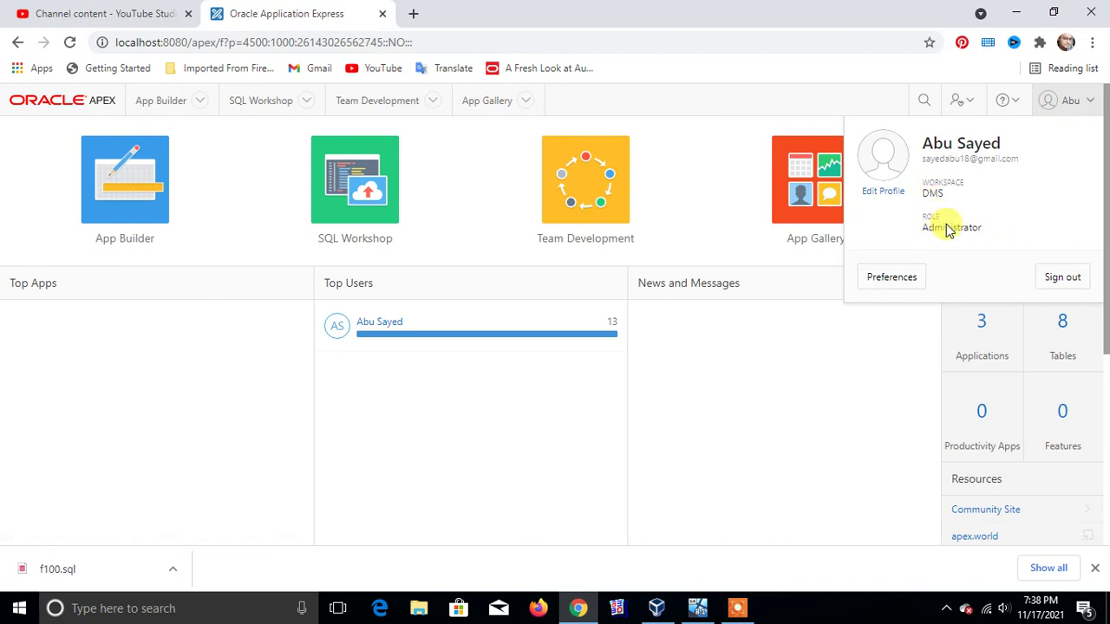
pyautogui.scroll(-4, 1102, 399)
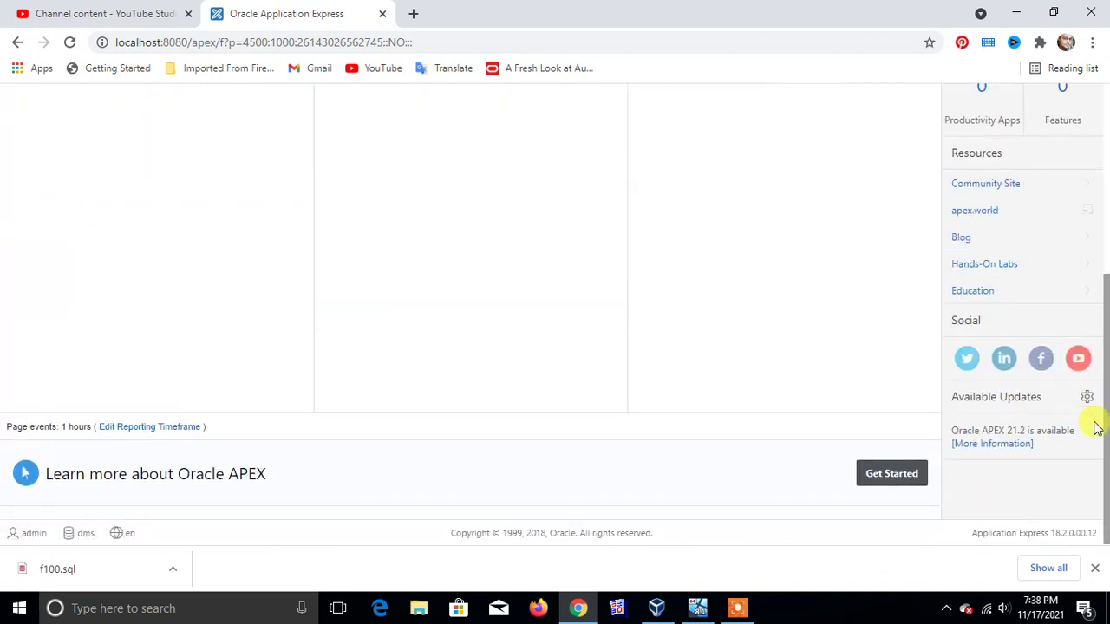
pyautogui.scroll(4, 1084, 533)
pyautogui.scroll(-4, 944, 526)
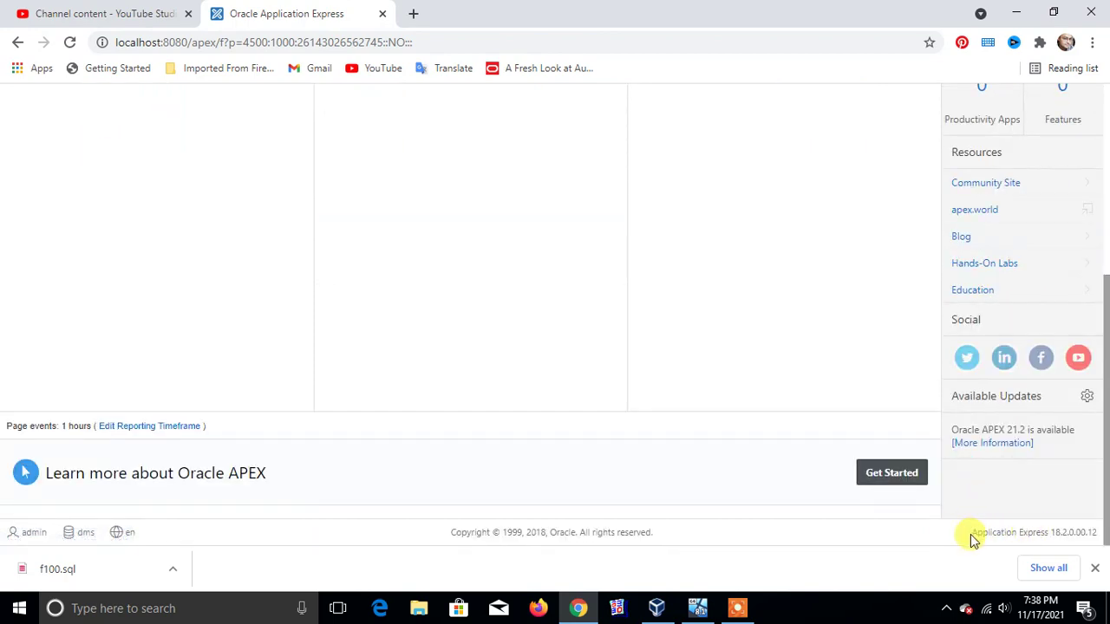
pyautogui.moveTo(972, 537); pyautogui.dragTo(1084, 534)
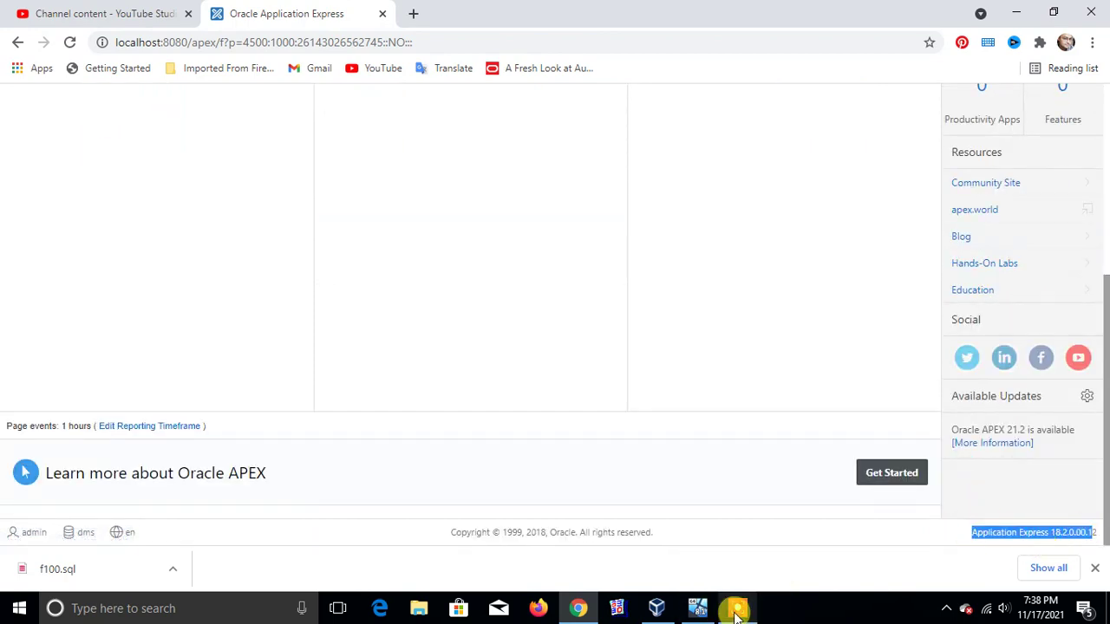
# Switch to the Windows 8.1 virtual machine and check the Application Express version on its browser's APEX home page
pyautogui.click(699, 609)
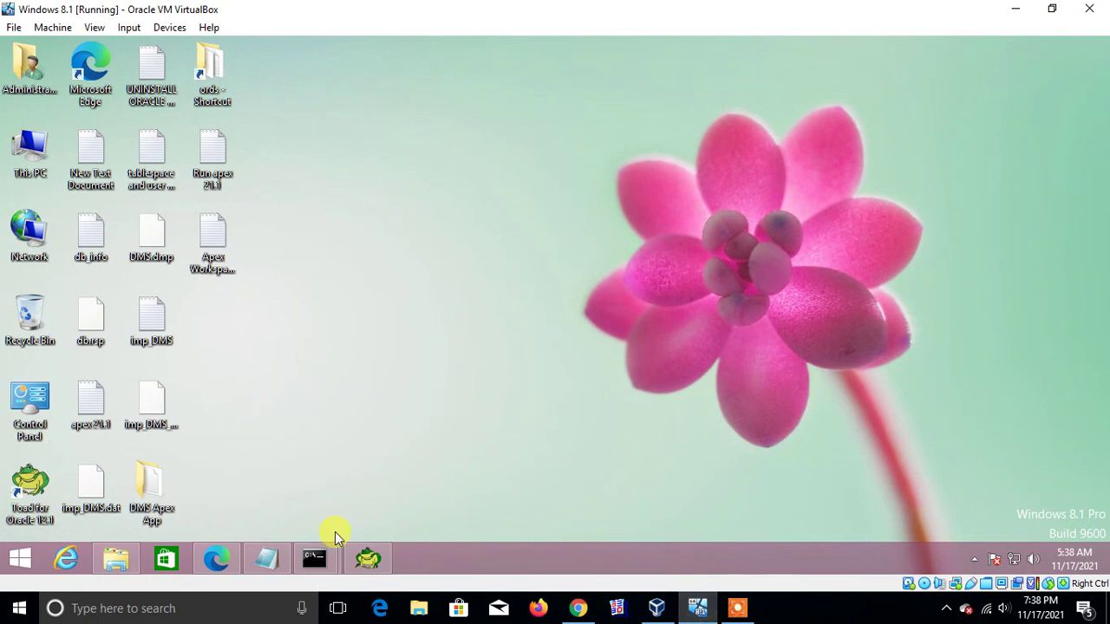
pyautogui.click(217, 559)
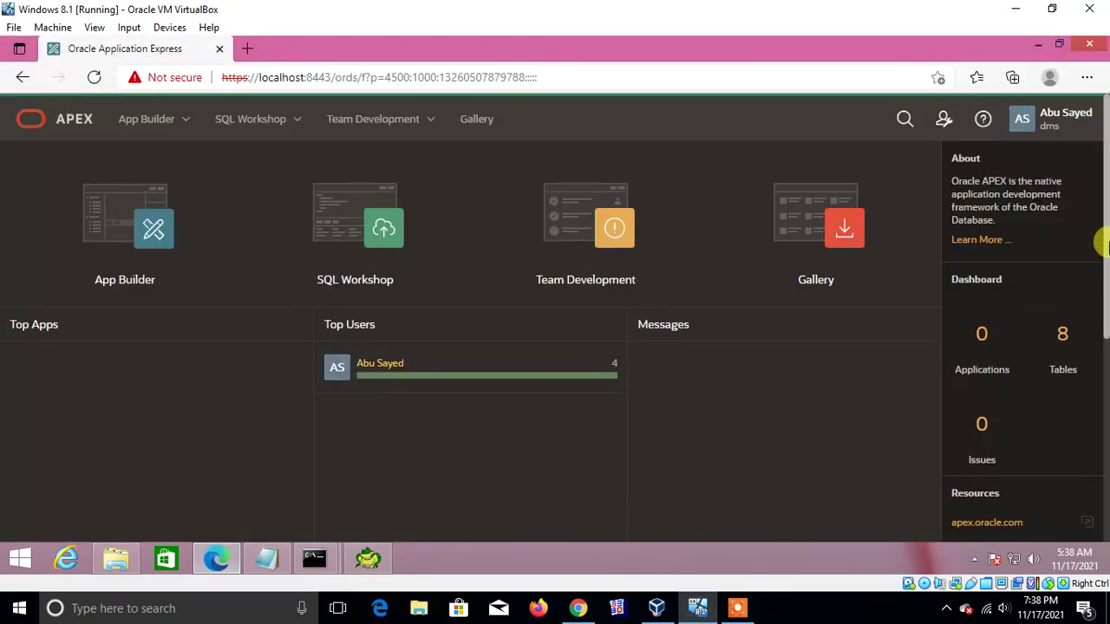
pyautogui.moveTo(1102, 254); pyautogui.dragTo(1106, 455)
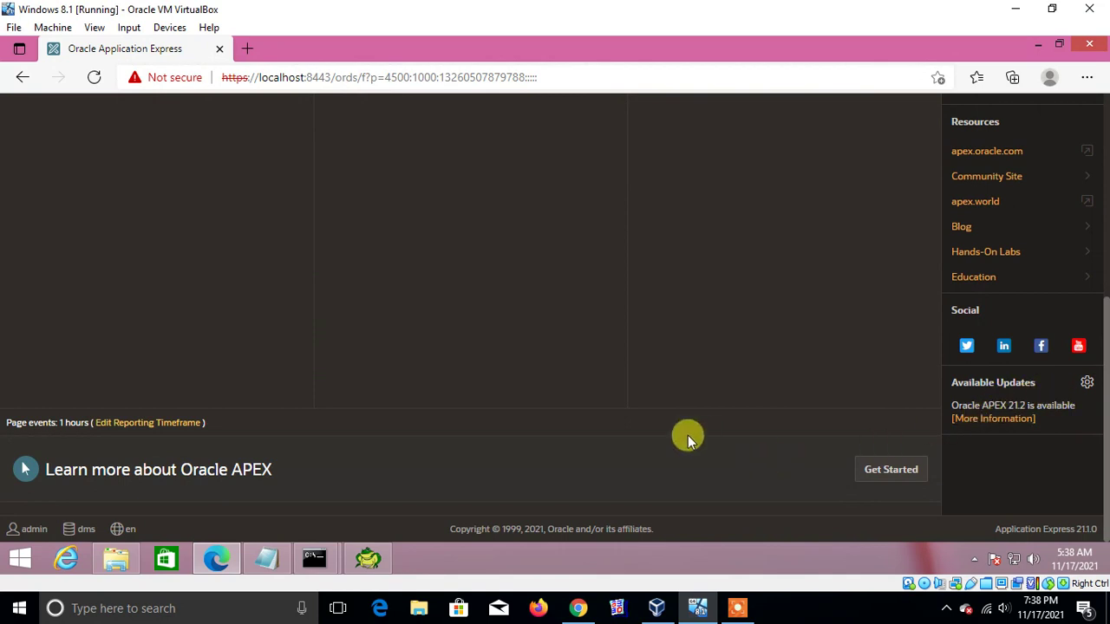
pyautogui.scroll(1, 991, 439)
pyautogui.scroll(-1, 488, 425)
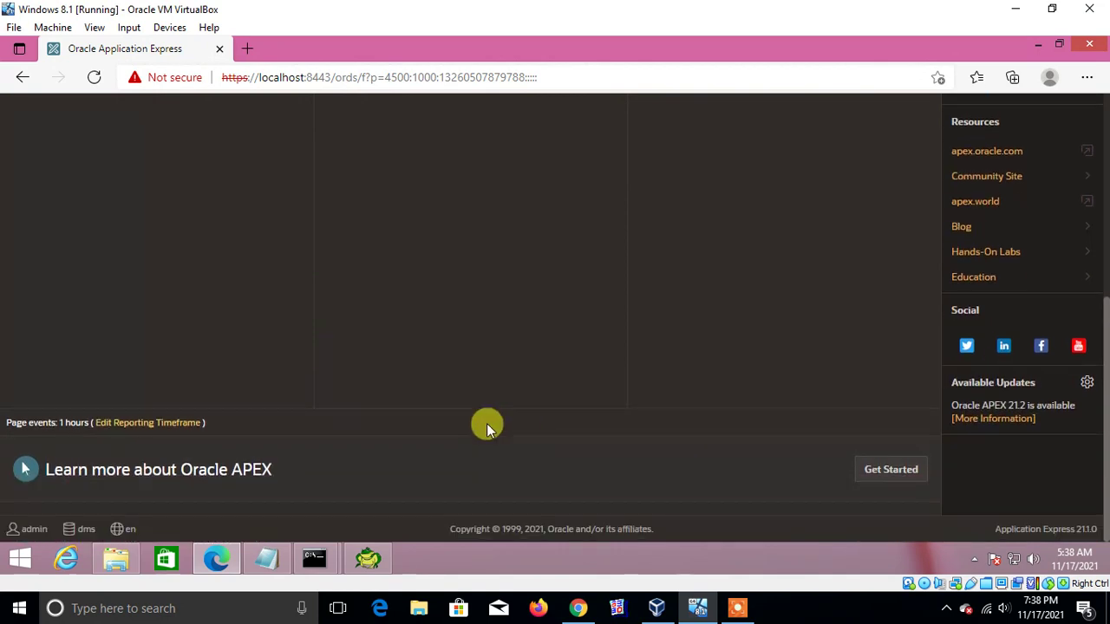
pyautogui.doubleClick(1084, 527)
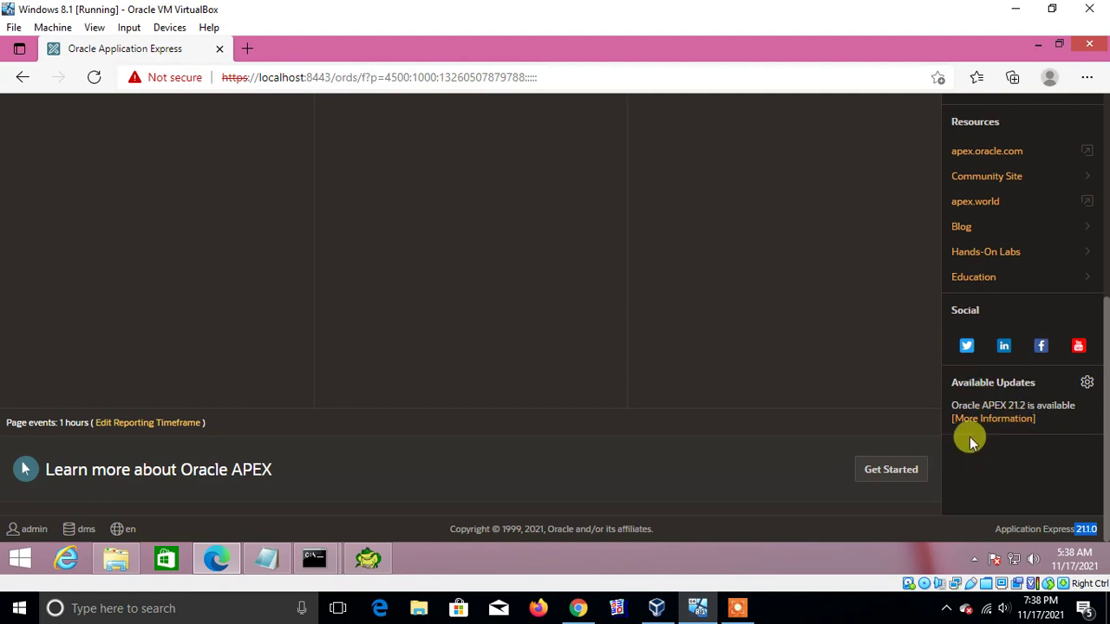
pyautogui.scroll(3, 666, 368)
pyautogui.scroll(1, 670, 368)
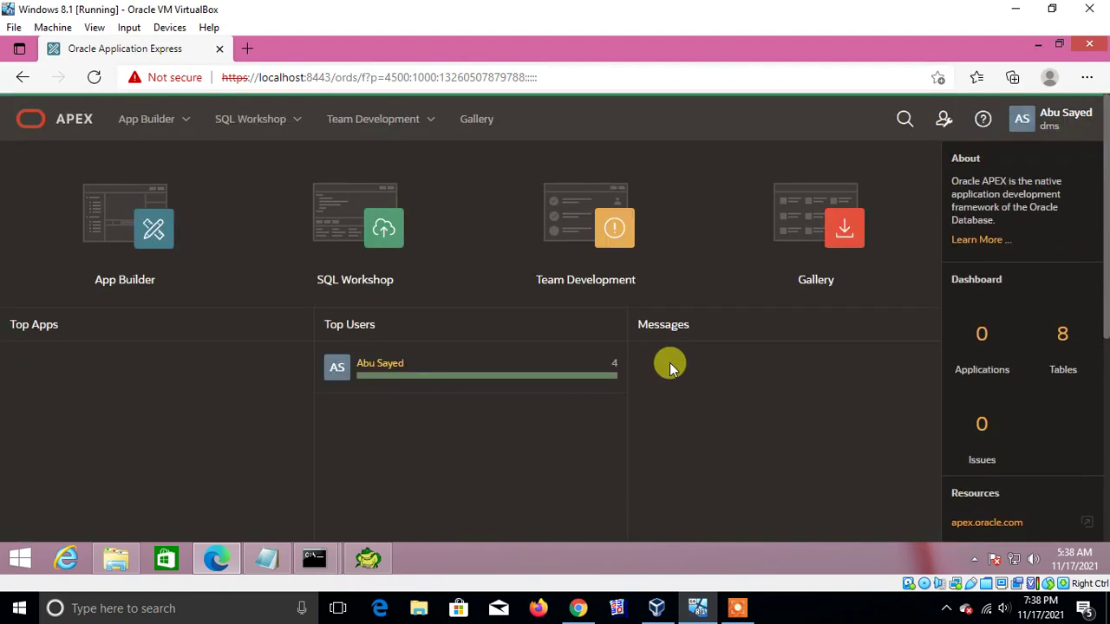
pyautogui.scroll(-5, 670, 368)
pyautogui.scroll(5, 670, 364)
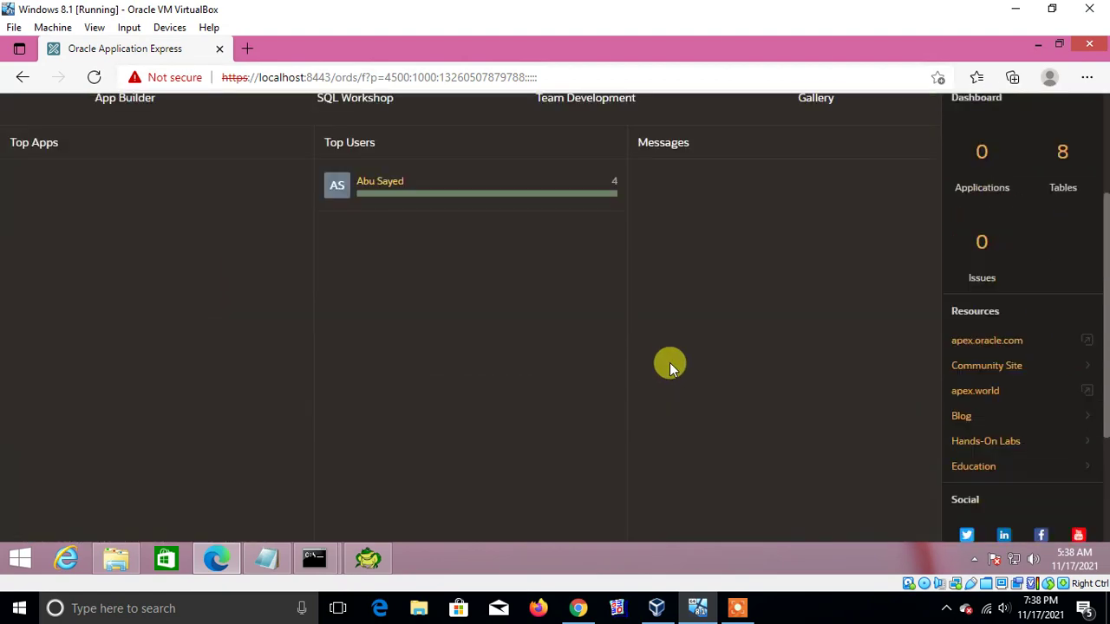
pyautogui.scroll(-2, 634, 422)
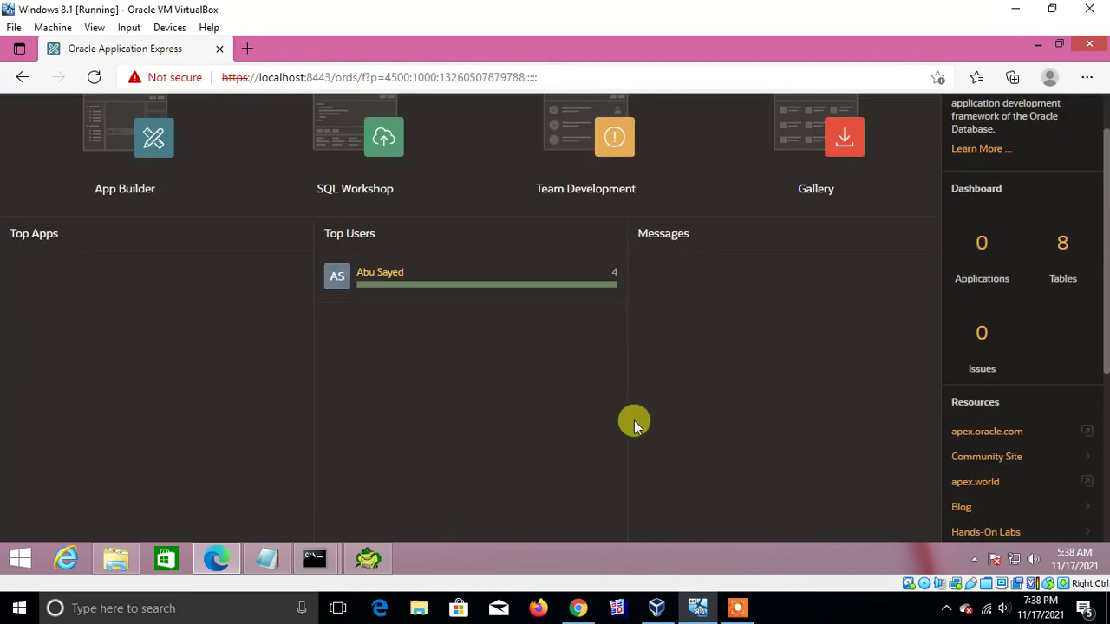
pyautogui.scroll(2, 619, 401)
pyautogui.click(216, 561)
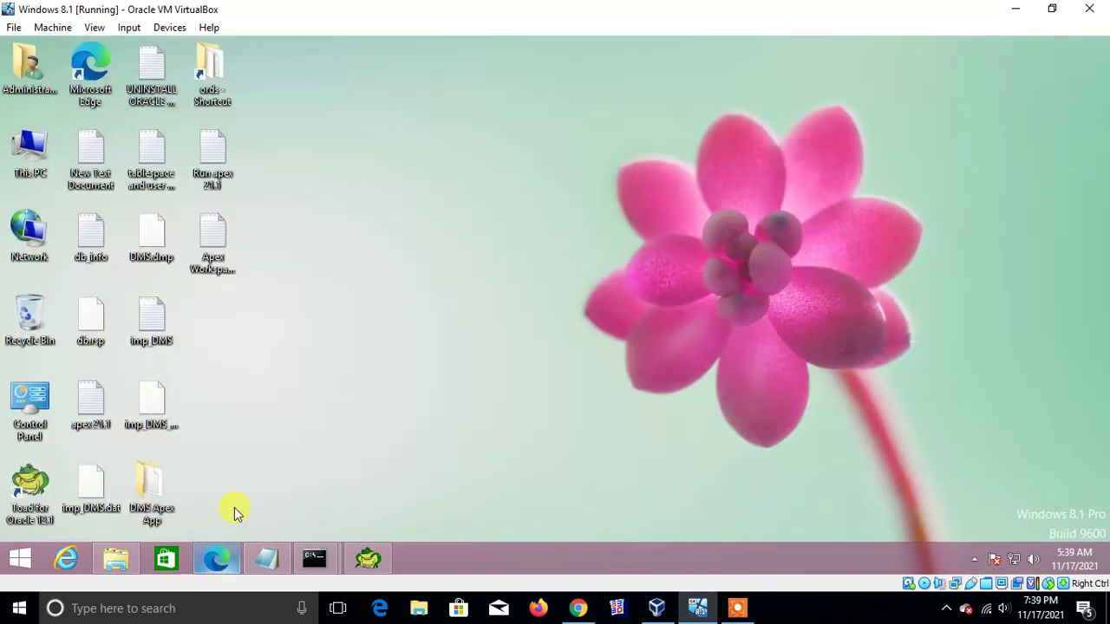
pyautogui.click(218, 564)
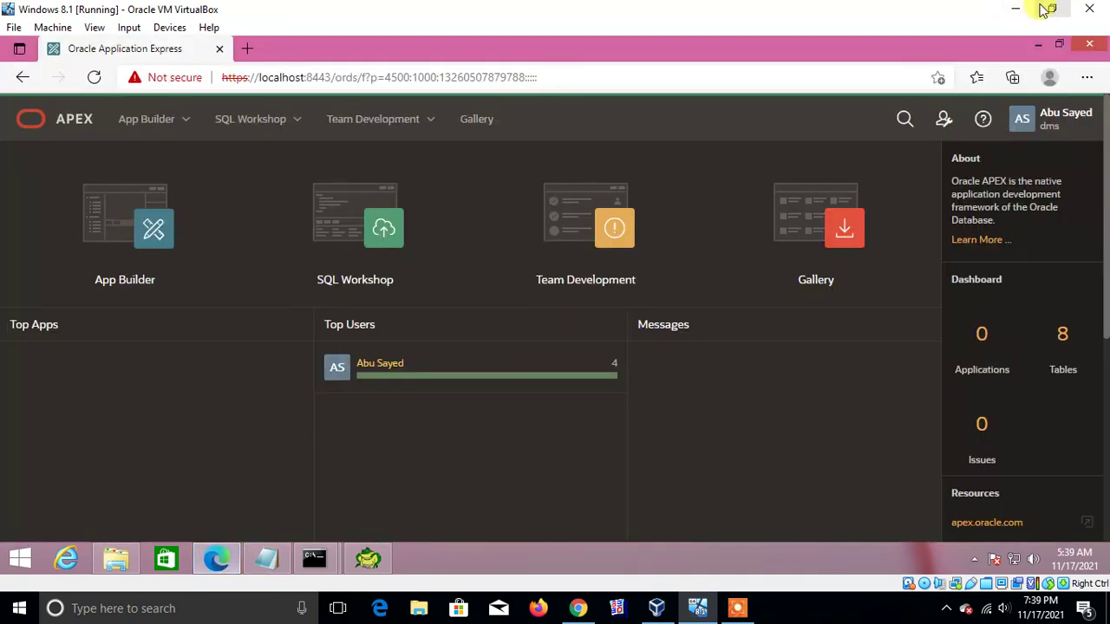
# Return to Chrome on the host and open application 100, Daily Mgt Sys (DMS), in App Builder
pyautogui.click(1004, 17)
pyautogui.scroll(6, 503, 352)
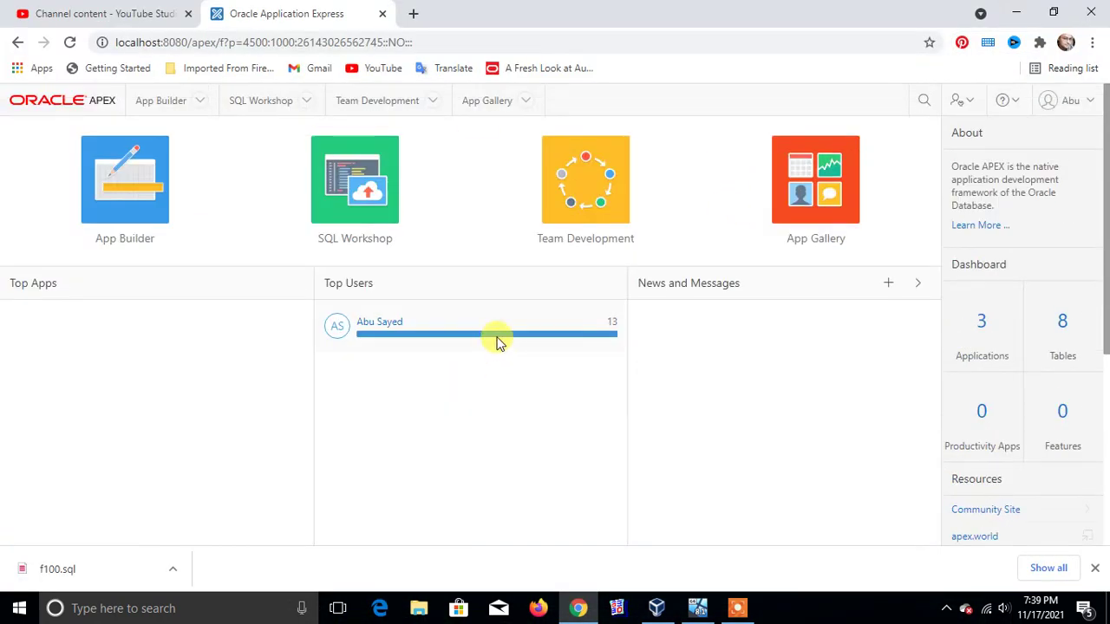
pyautogui.click(130, 193)
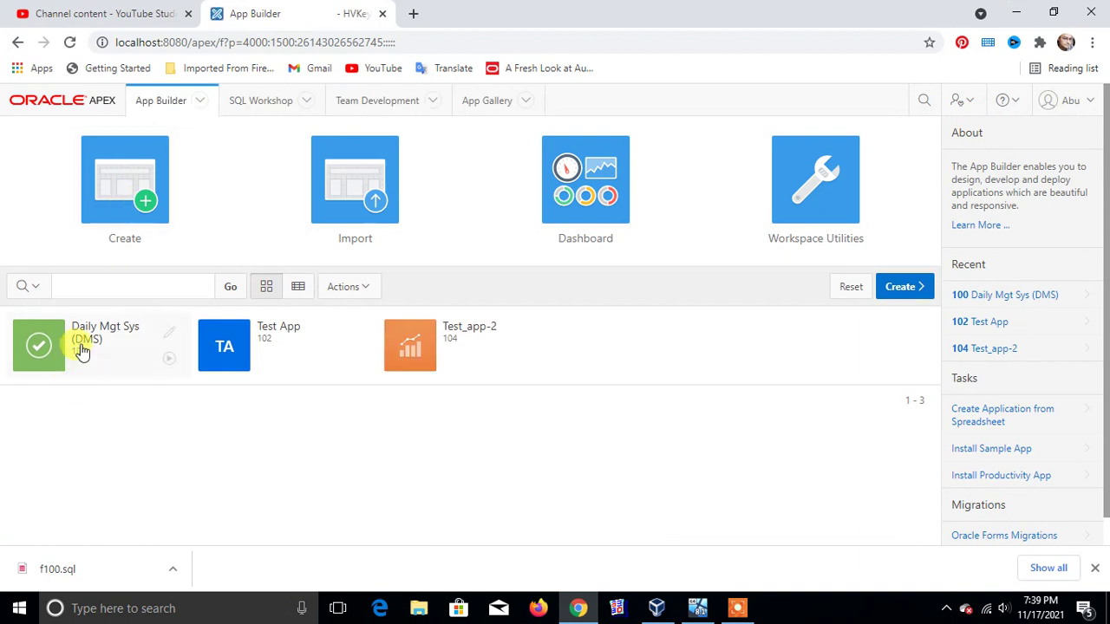
pyautogui.click(83, 347)
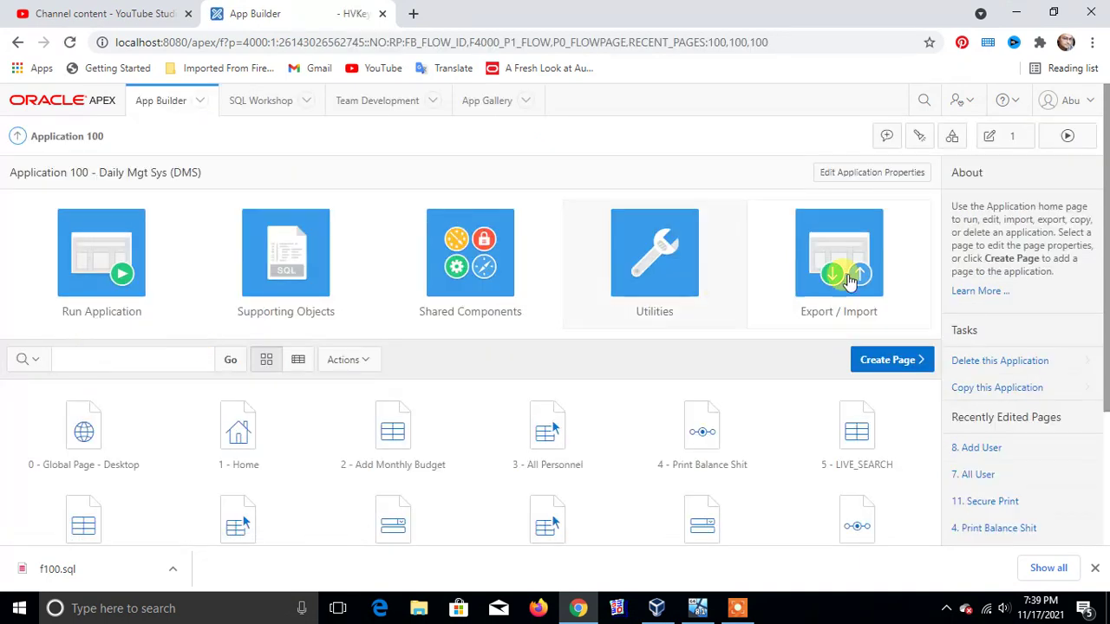
# Export application 100, Daily Mgt Sys (DMS), with the UNIX file format and the other default export settings
pyautogui.click(854, 274)
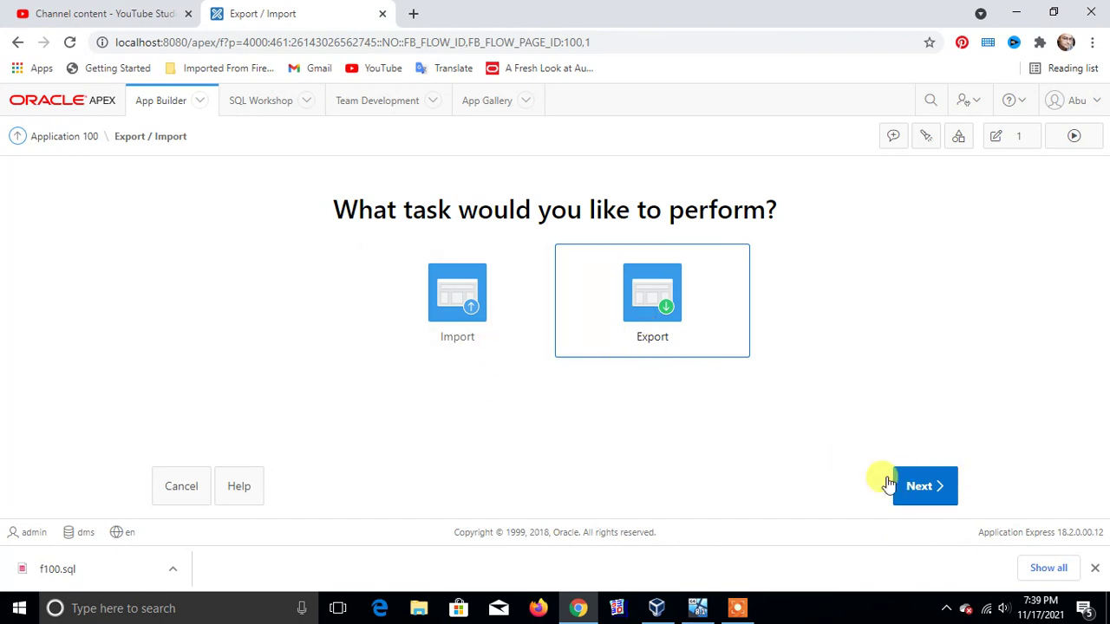
pyautogui.click(925, 487)
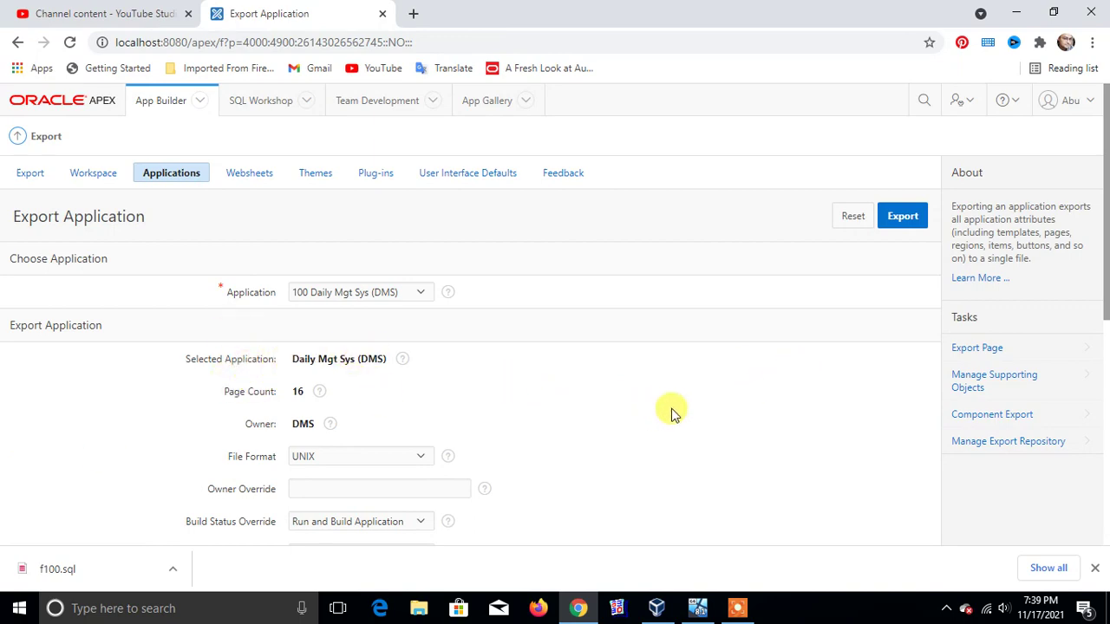
pyautogui.scroll(-2, 673, 416)
pyautogui.scroll(-3, 673, 420)
pyautogui.scroll(5, 672, 422)
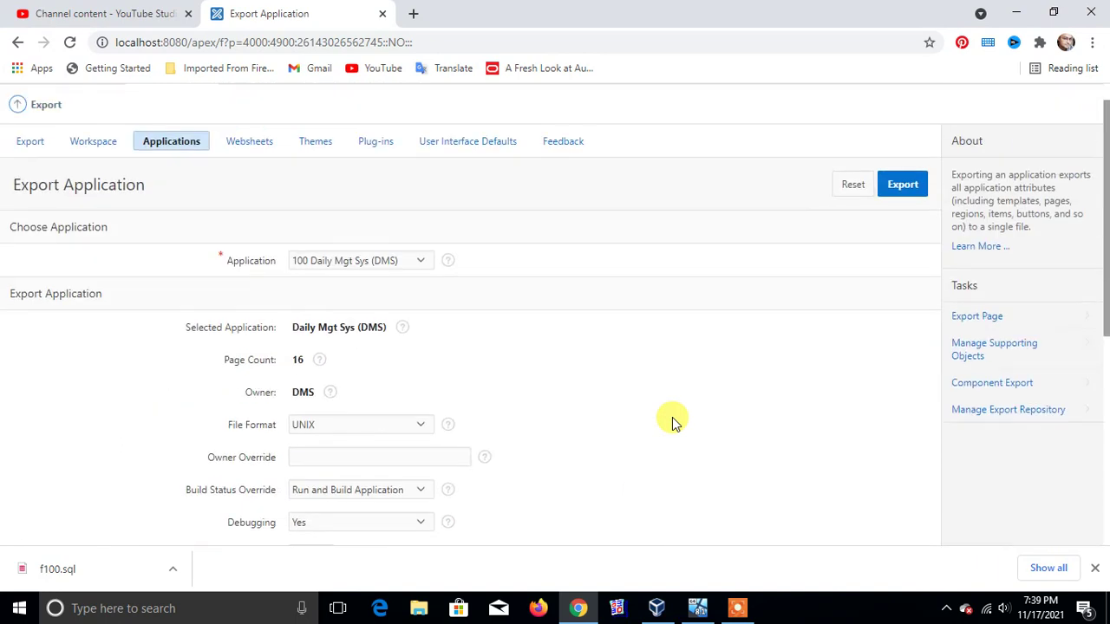
pyautogui.click(894, 194)
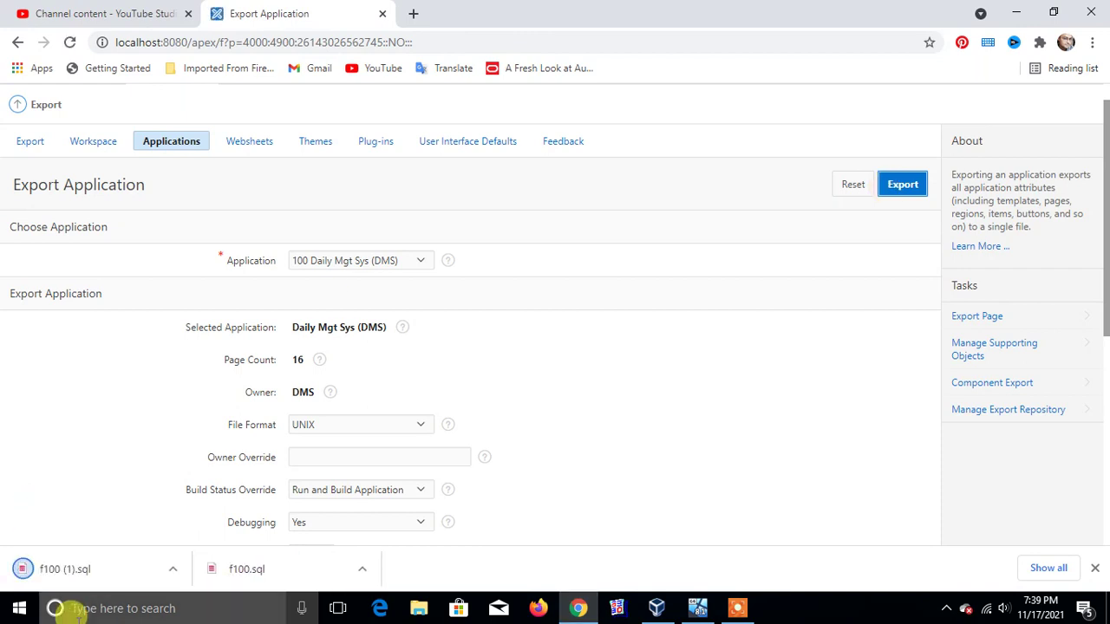
# Show the newly downloaded export in its folder and cut the file f100 (1).sql
pyautogui.click(173, 569)
pyautogui.click(229, 517)
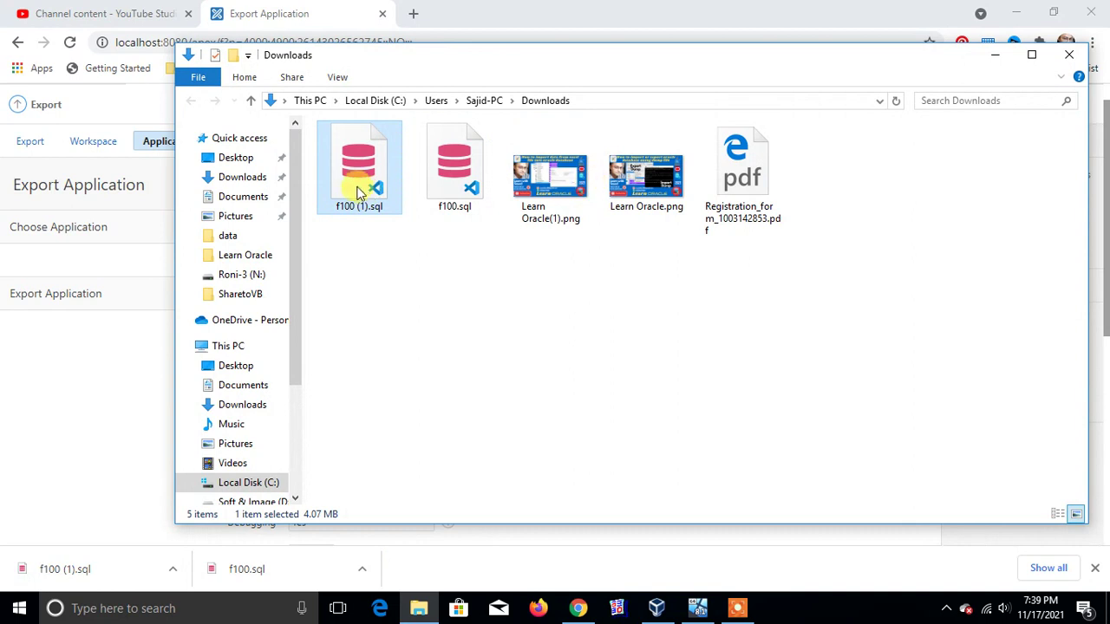
pyautogui.rightClick(356, 189)
pyautogui.click(397, 429)
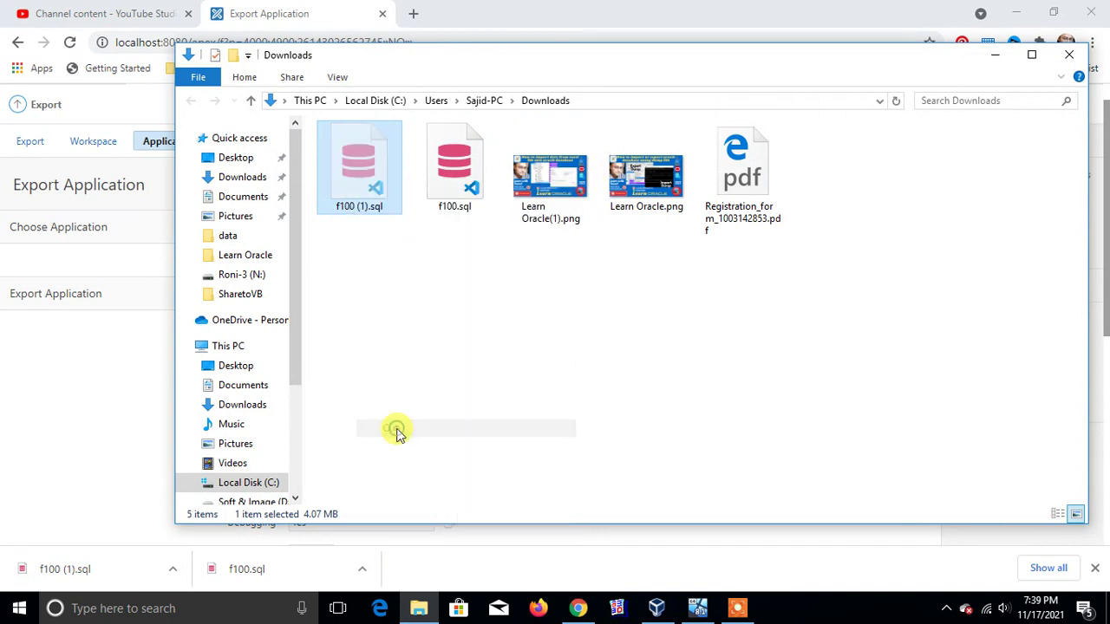
# Clear the Downloads and Chrome windows from view and open the SharetoVB folder on the desktop
pyautogui.click(1070, 54)
pyautogui.click(1016, 12)
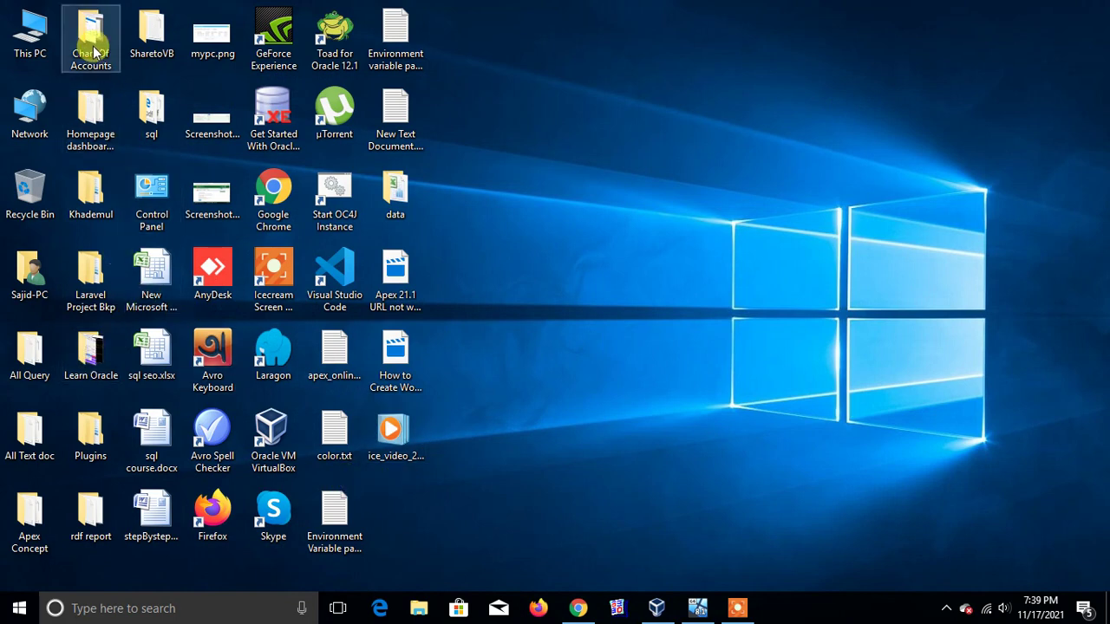
pyautogui.doubleClick(134, 47)
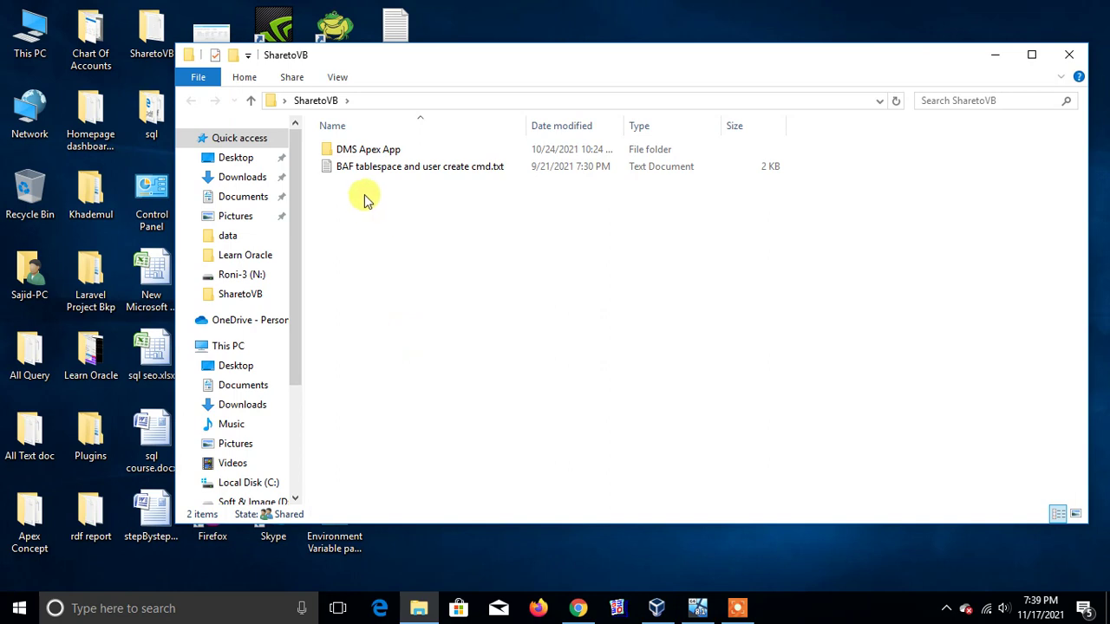
# Permanently delete the existing f100.sql from the DMS Apex App folder and paste the cut export f100 (1).sql there
pyautogui.doubleClick(369, 150)
pyautogui.click(362, 156)
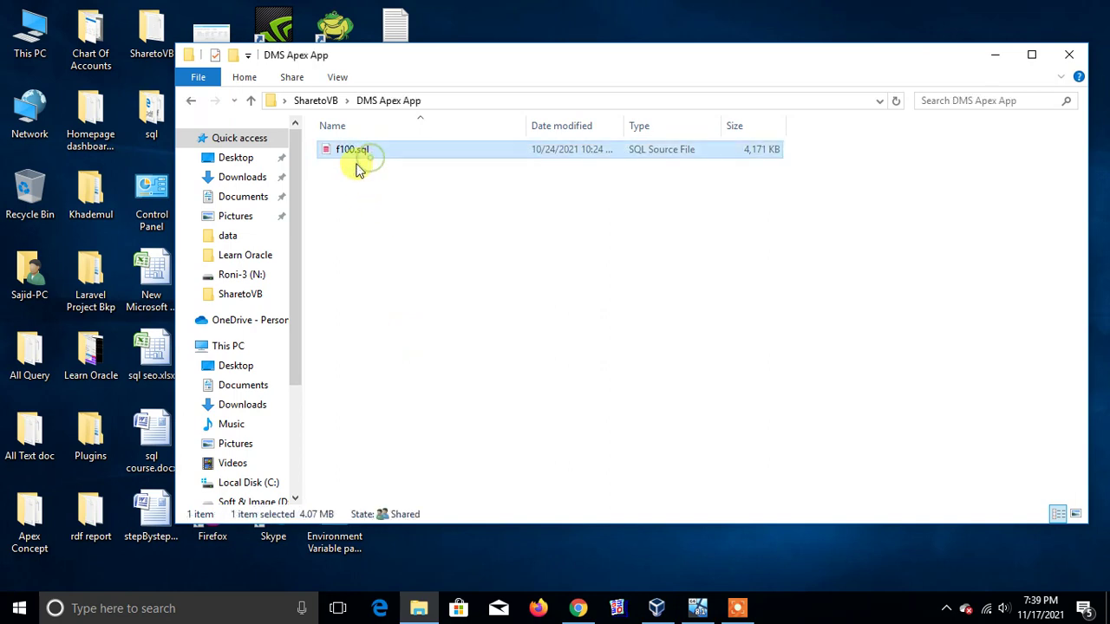
pyautogui.press('Delete')
pyautogui.rightClick(353, 170)
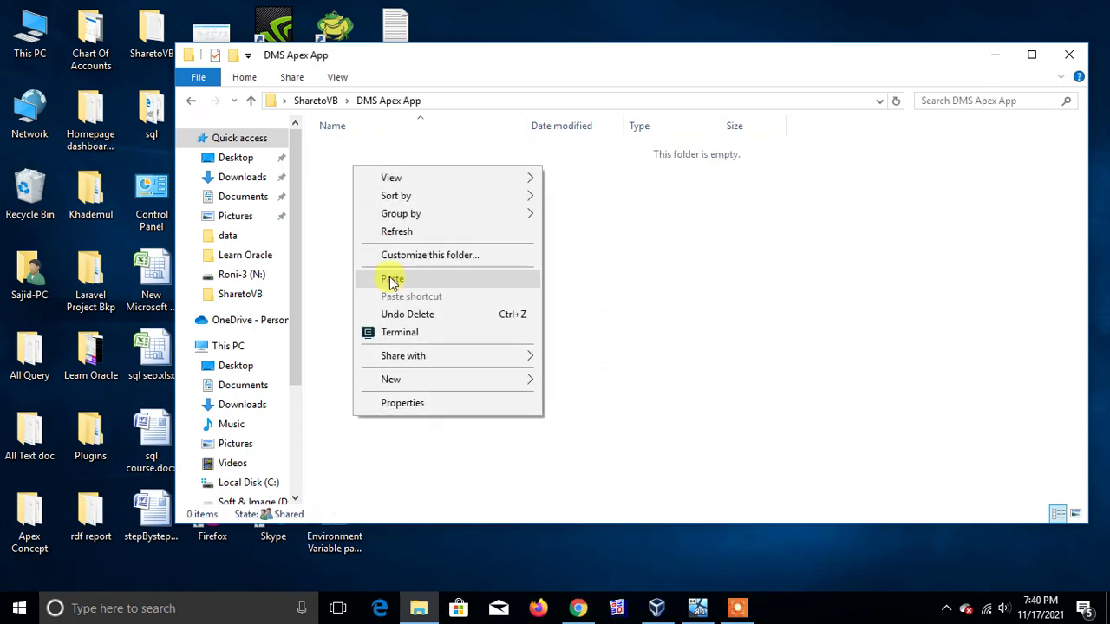
pyautogui.click(373, 272)
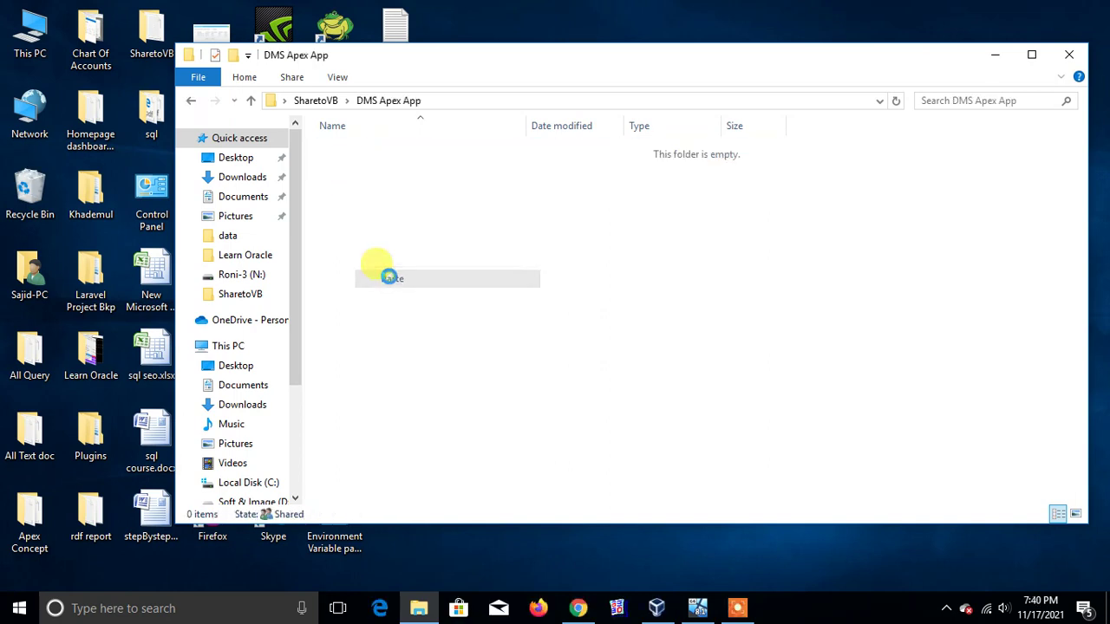
pyautogui.rightClick(43, 185)
pyautogui.click(55, 216)
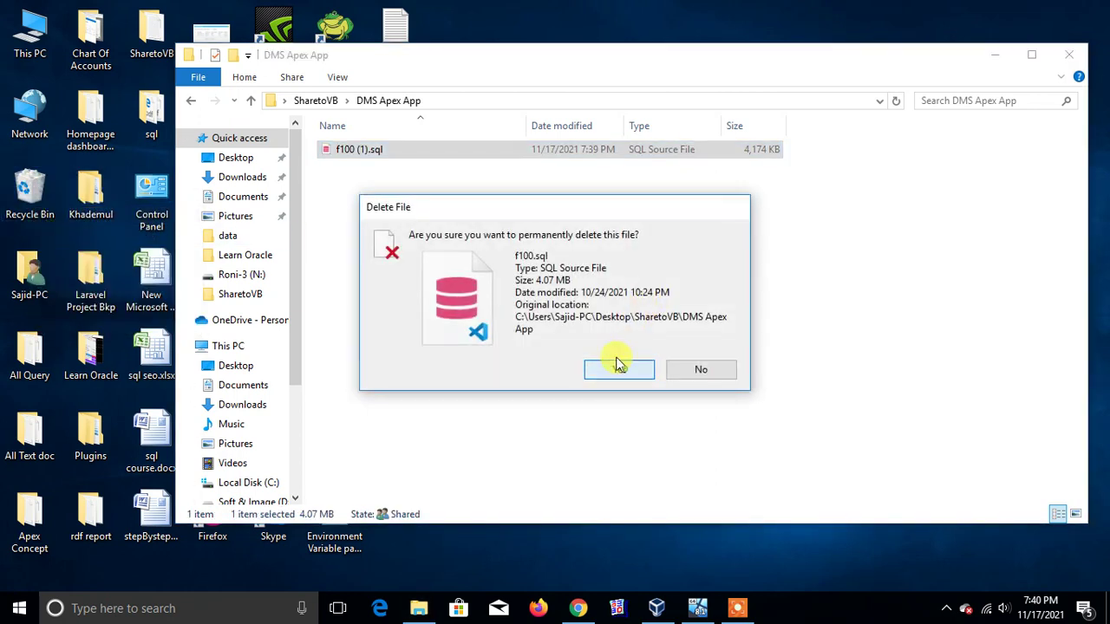
pyautogui.click(616, 367)
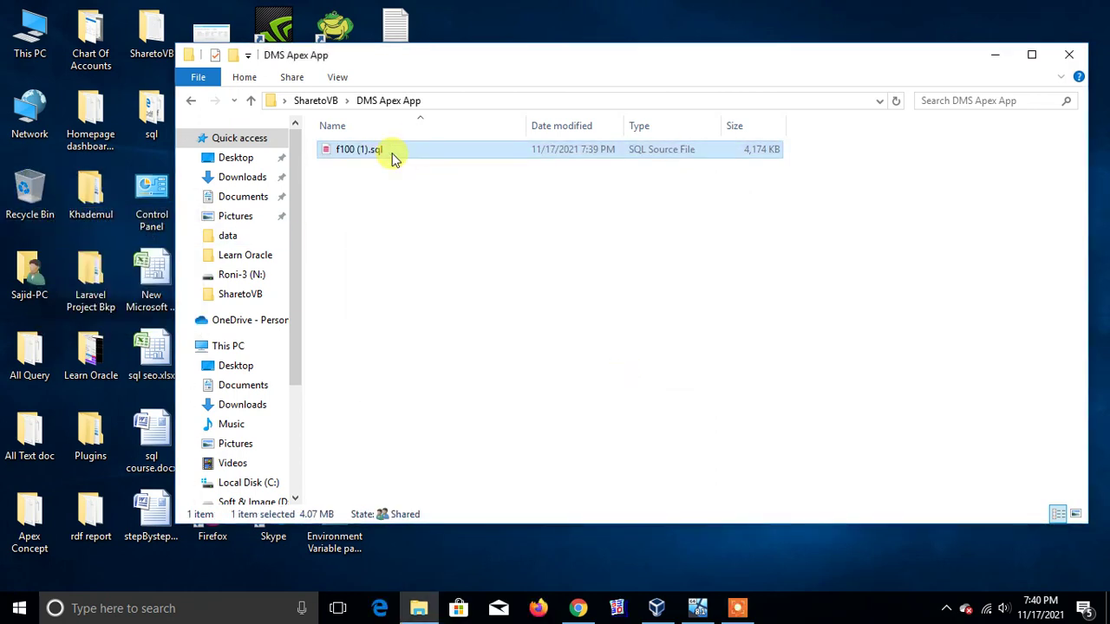
# Rename the pasted export file as f100.sql and close the DMS Apex App folder
pyautogui.click(393, 151)
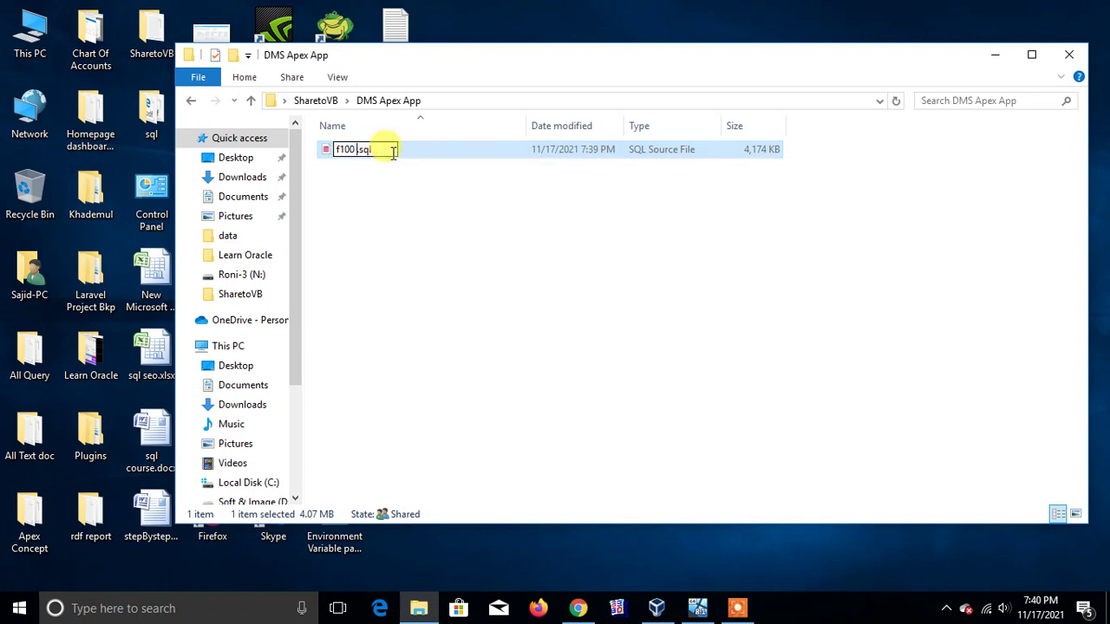
pyautogui.click(617, 366)
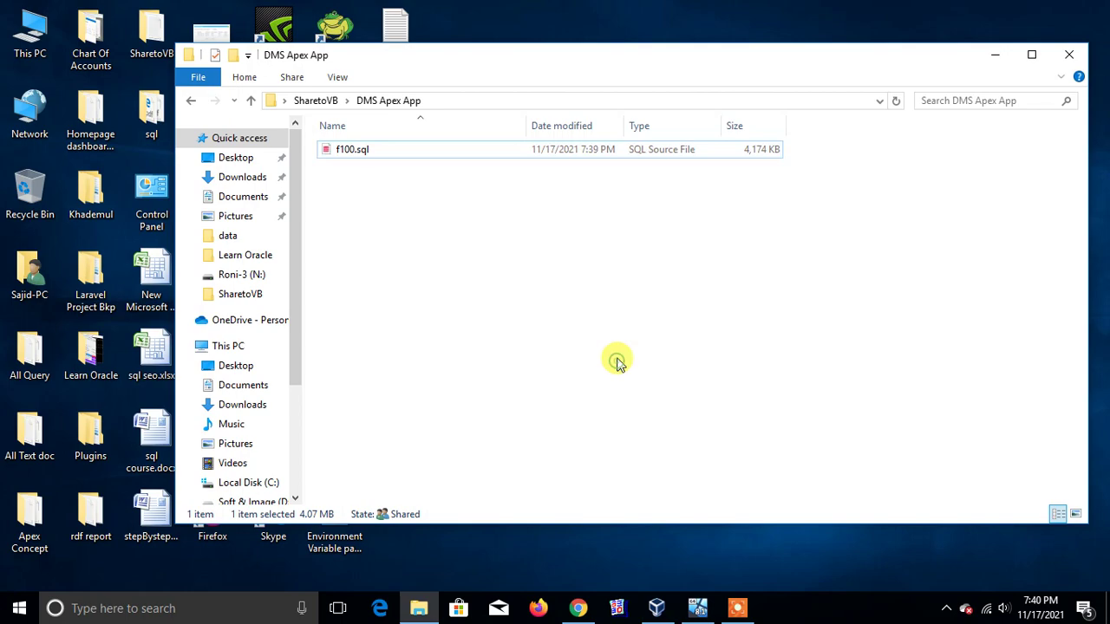
pyautogui.click(1072, 58)
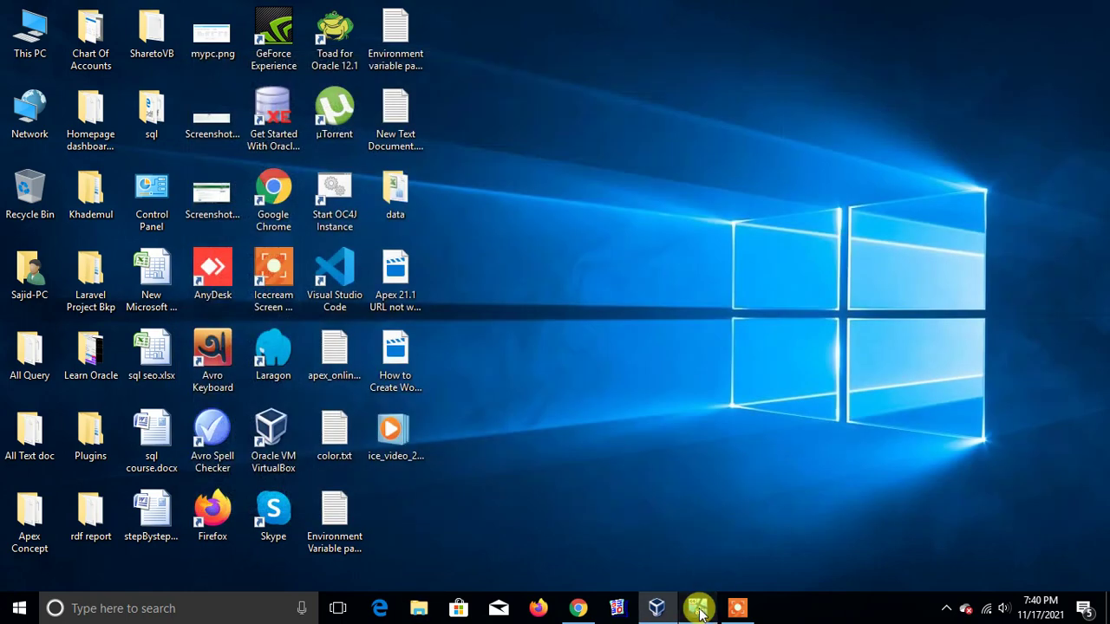
# Switch to the Windows 8.1 virtual machine and copy f100.sql from DMS Apex App in the VBOXSVR network share SharetoVB
pyautogui.click(699, 608)
pyautogui.click(1038, 50)
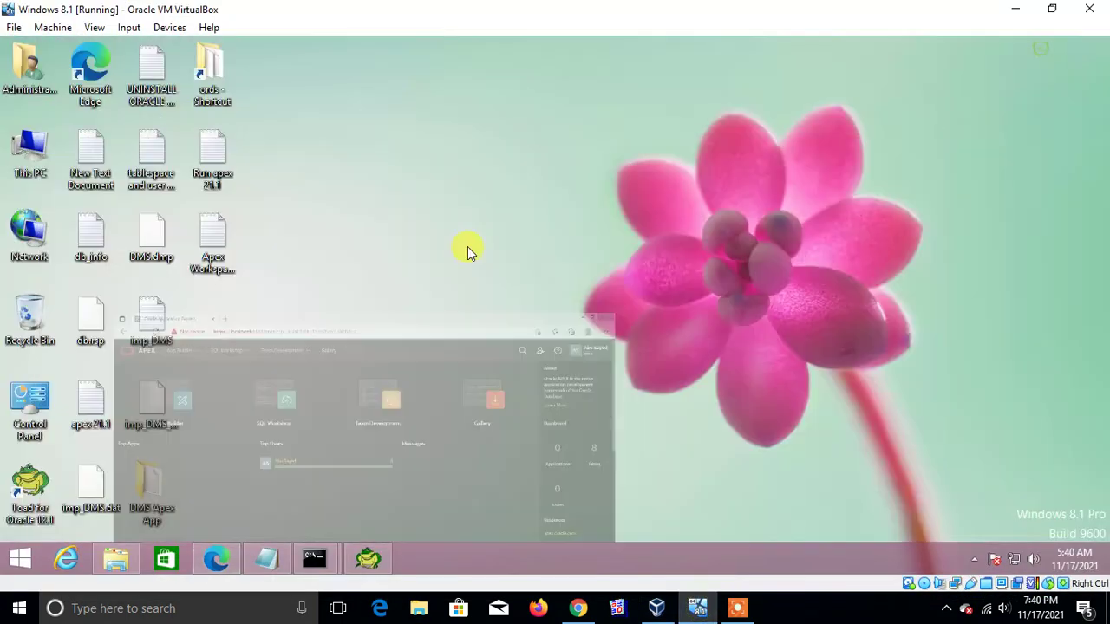
pyautogui.doubleClick(26, 227)
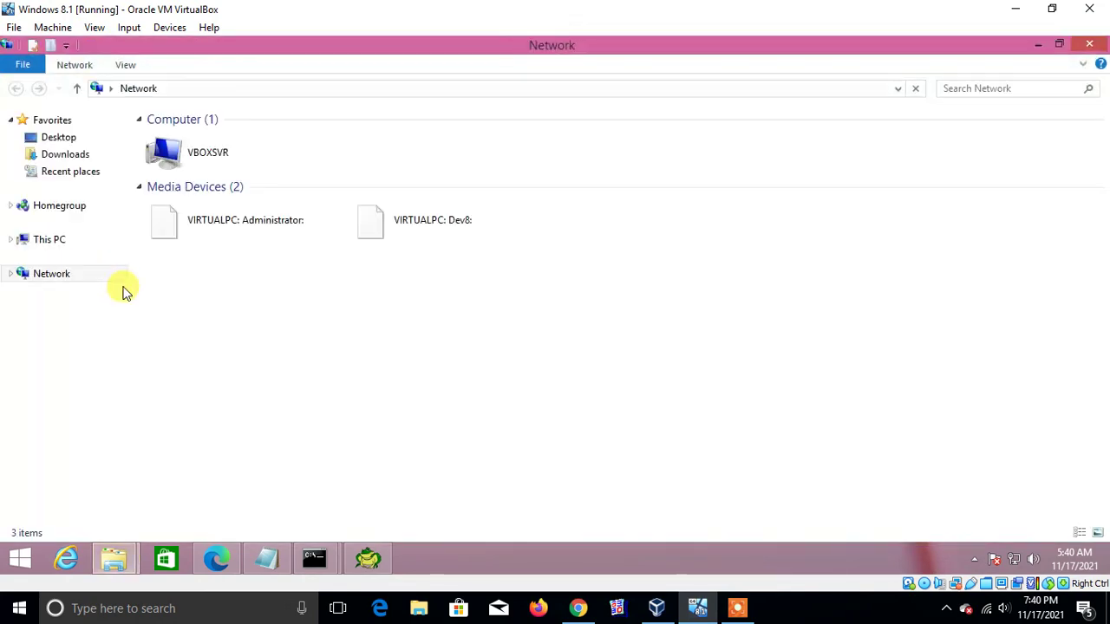
pyautogui.doubleClick(198, 157)
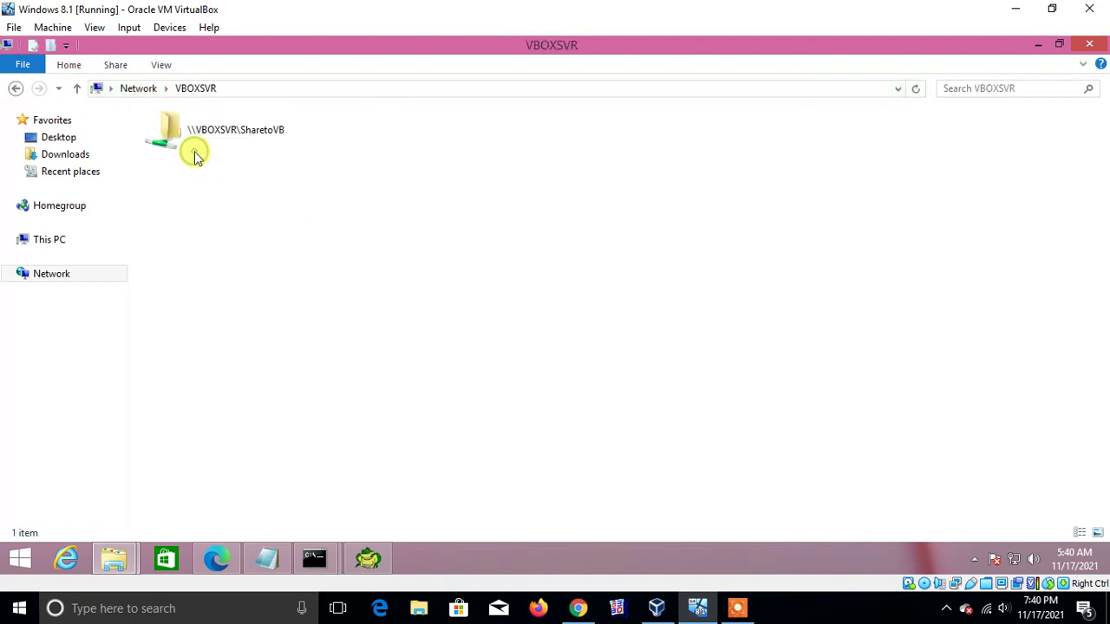
pyautogui.doubleClick(235, 131)
pyautogui.doubleClick(186, 138)
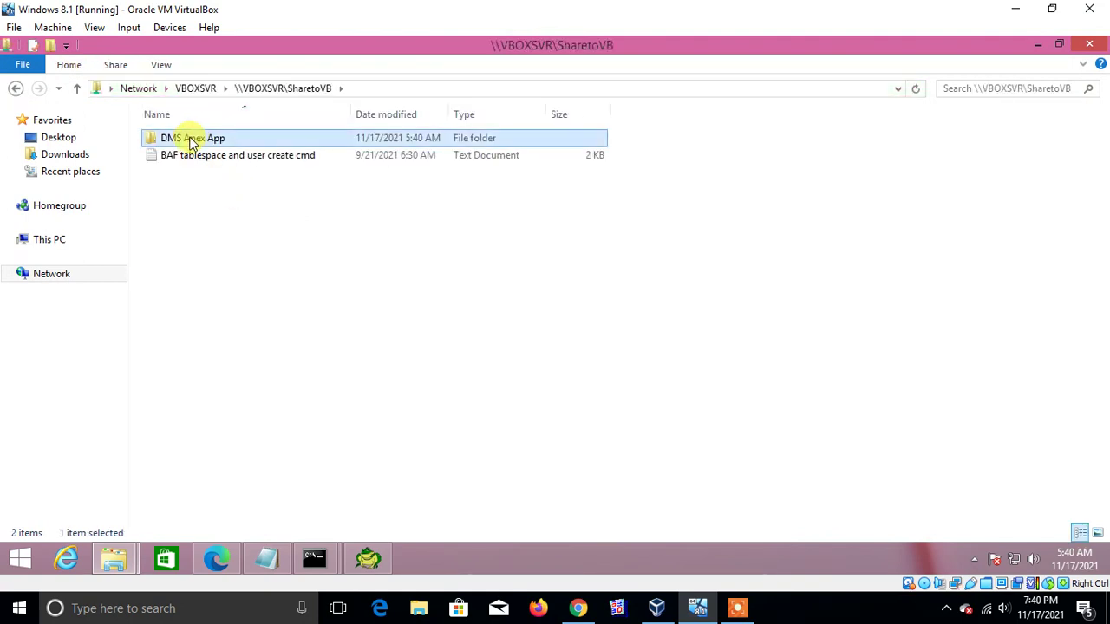
pyautogui.rightClick(175, 141)
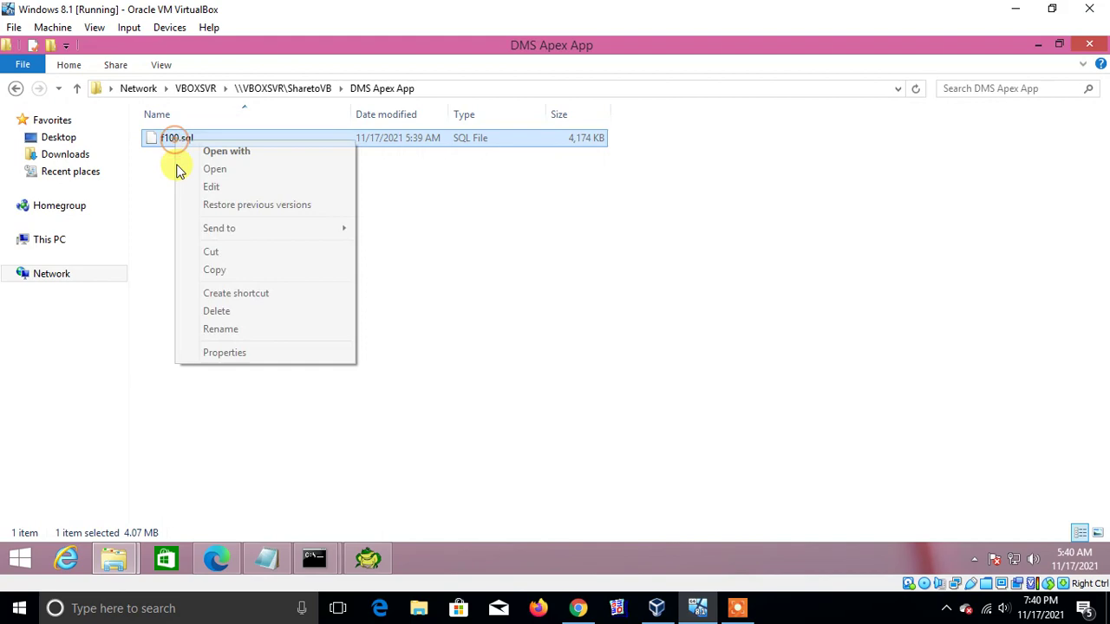
pyautogui.click(209, 271)
pyautogui.click(1090, 44)
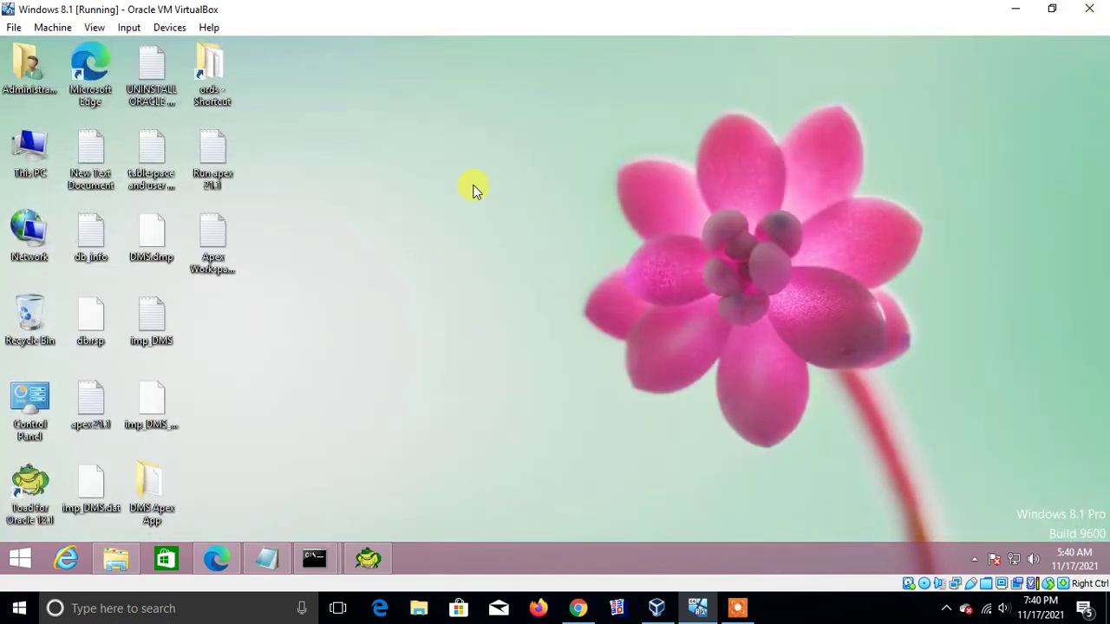
# Paste f100.sql onto the virtual machine's desktop, place it in the icon column with the Apex Workspace file, and refresh the desktop
pyautogui.rightClick(256, 317)
pyautogui.click(287, 388)
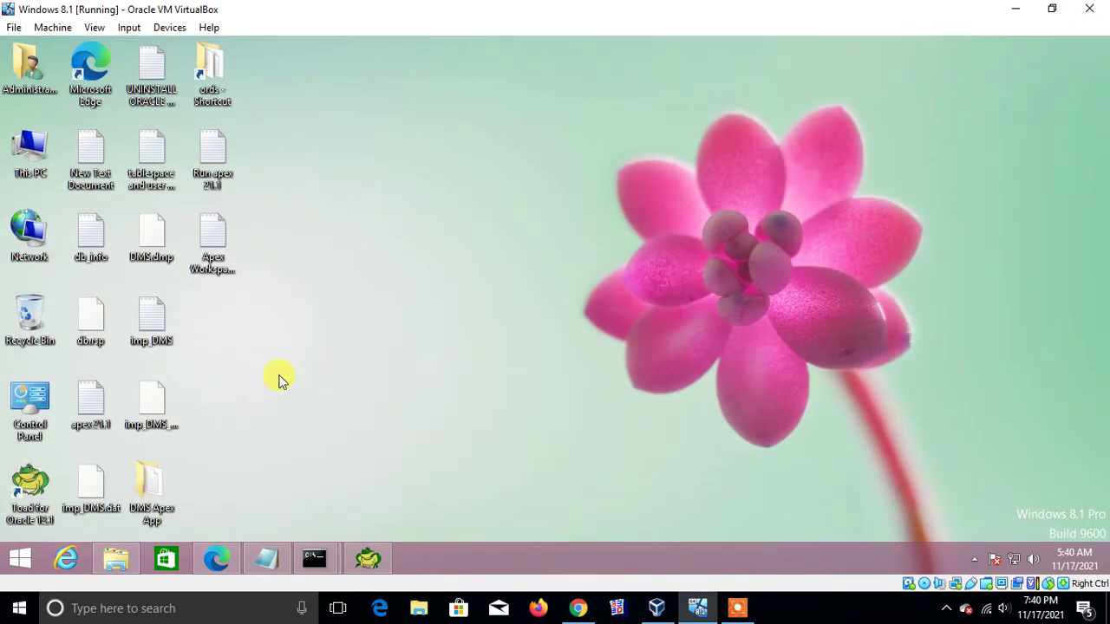
pyautogui.moveTo(276, 234); pyautogui.dragTo(208, 312)
pyautogui.rightClick(467, 201)
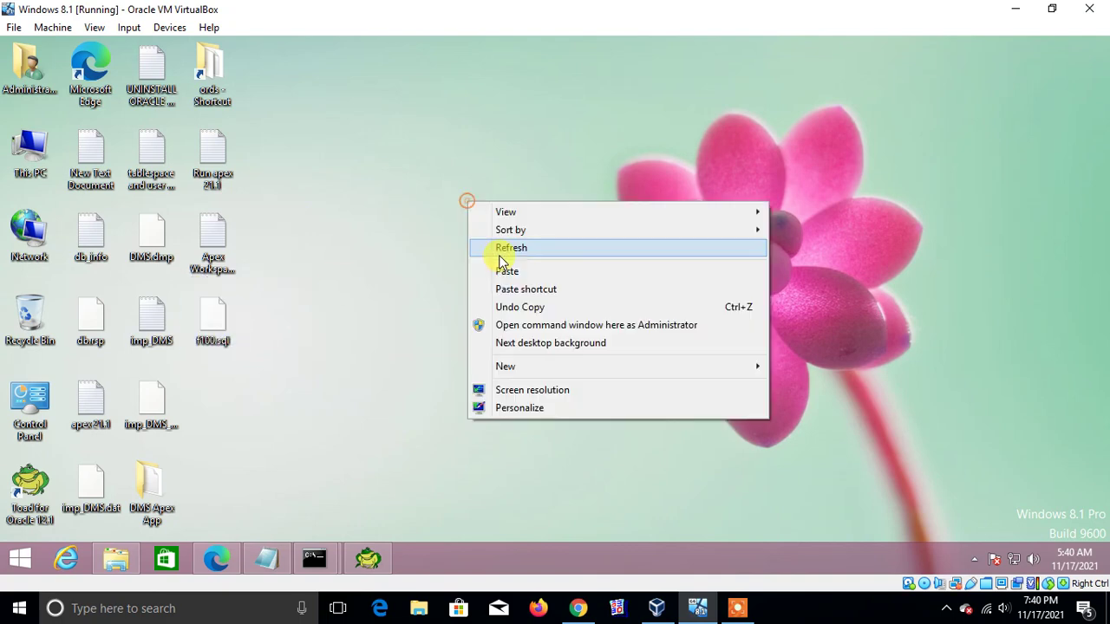
# Switch to Edge in the virtual machine and open the Import page of APEX App Builder
pyautogui.click(213, 557)
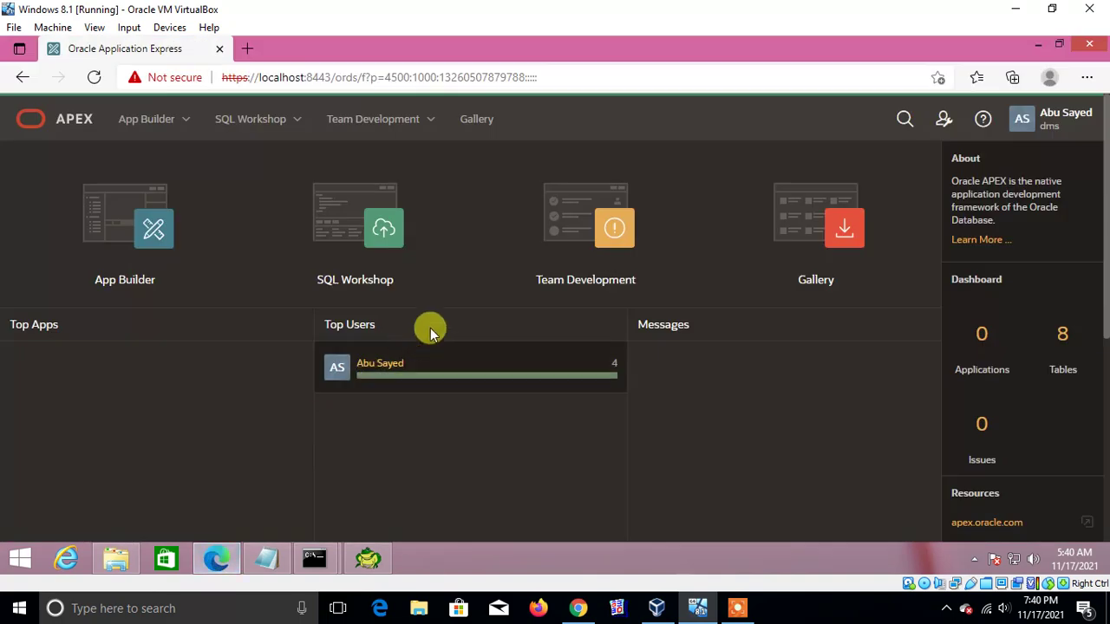
pyautogui.click(111, 238)
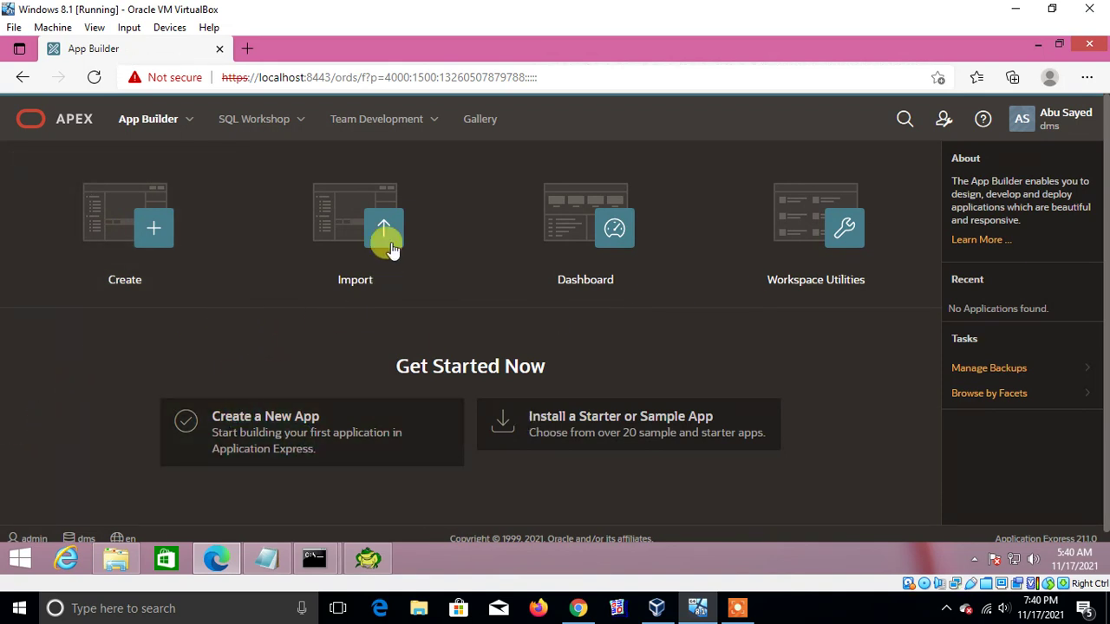
pyautogui.click(371, 221)
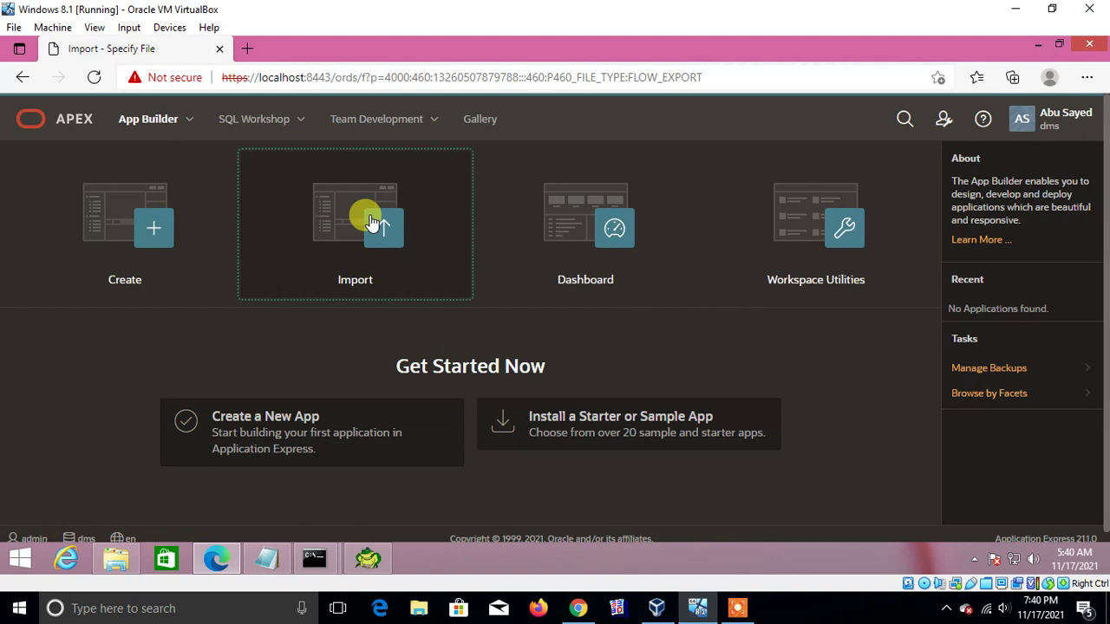
# Import f100.sql from the desktop as a Database Application, Page or Component Export in Unicode UTF-8, and proceed to its installation
pyautogui.scroll(-1, 359, 376)
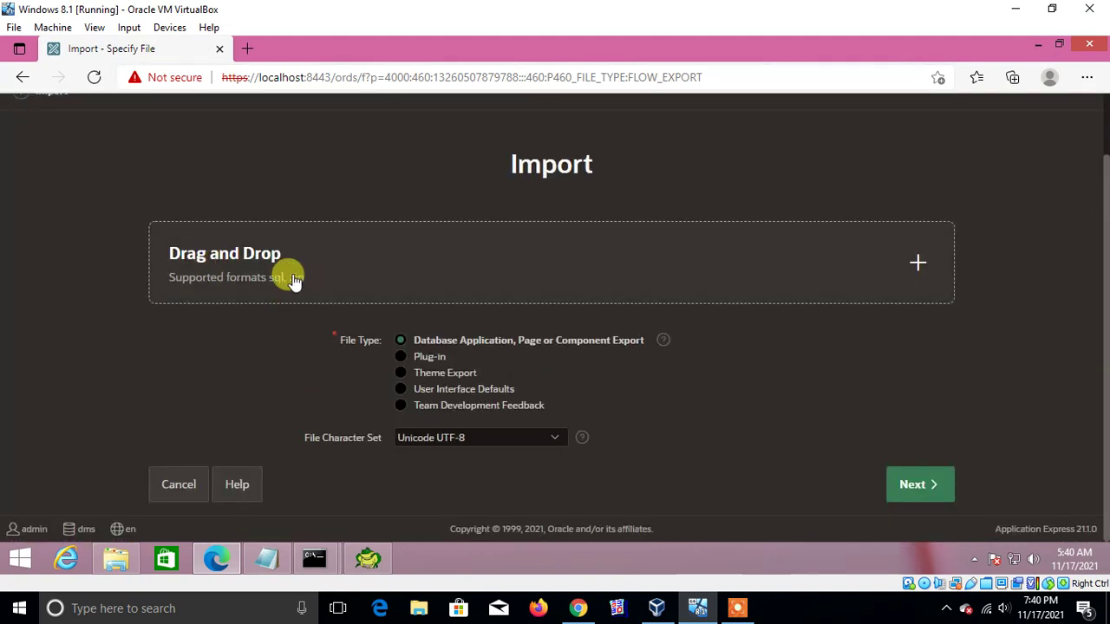
pyautogui.click(372, 255)
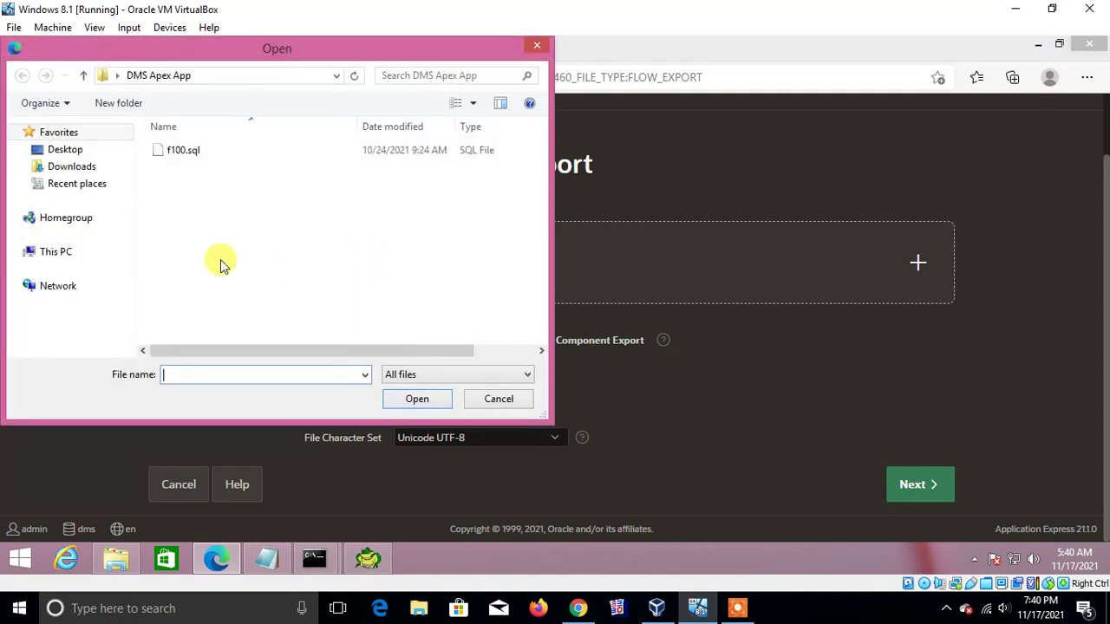
pyautogui.click(68, 152)
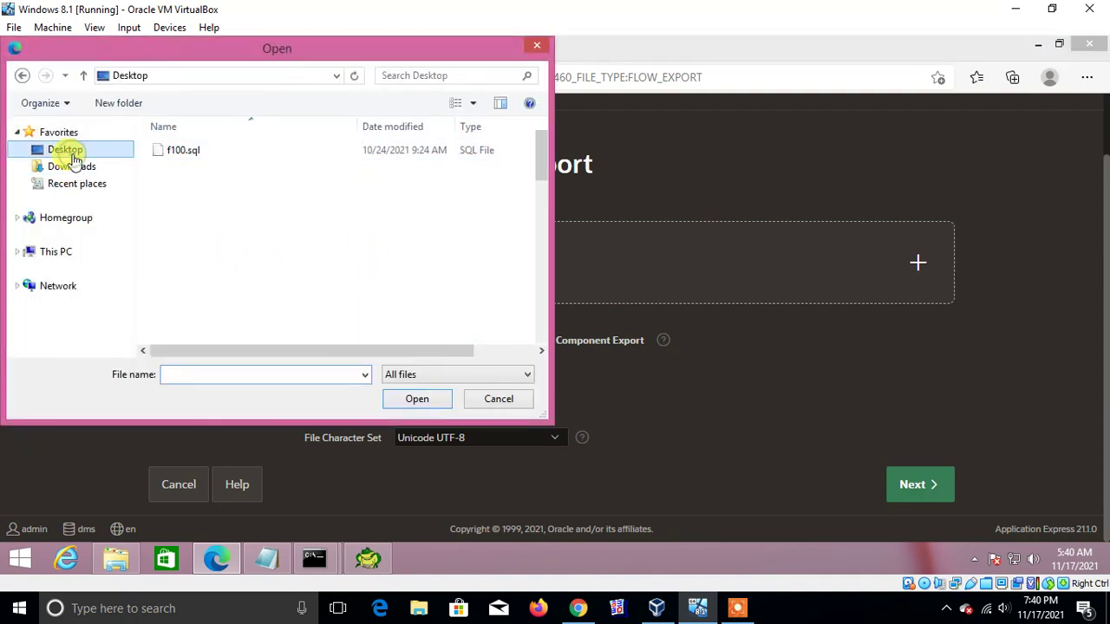
pyautogui.moveTo(536, 168); pyautogui.dragTo(544, 261)
pyautogui.click(207, 217)
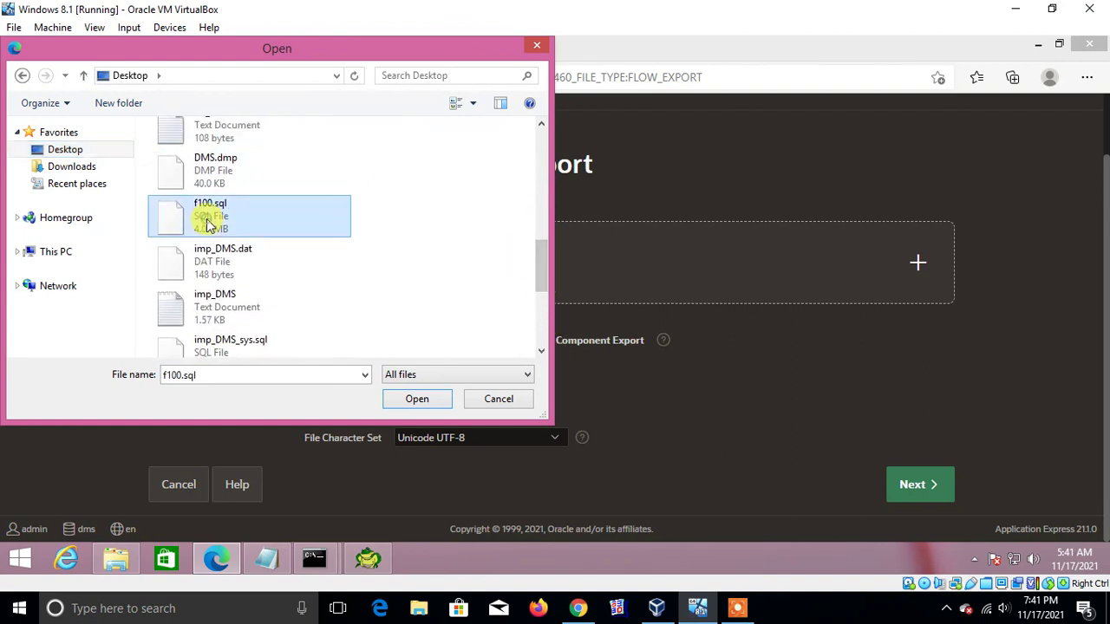
pyautogui.click(399, 399)
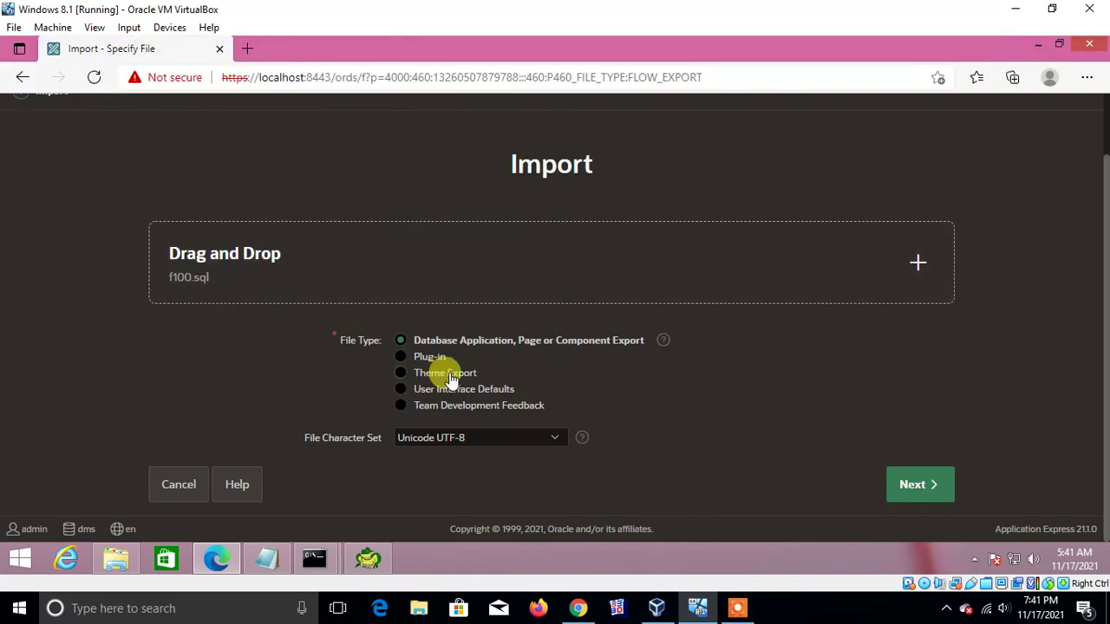
pyautogui.click(926, 488)
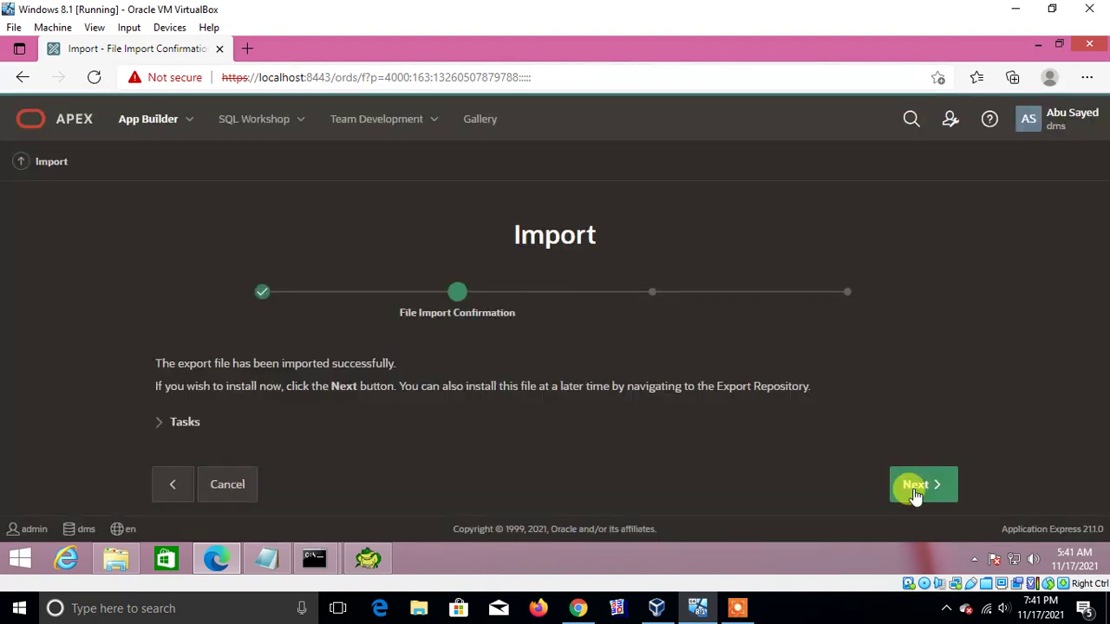
pyautogui.click(912, 490)
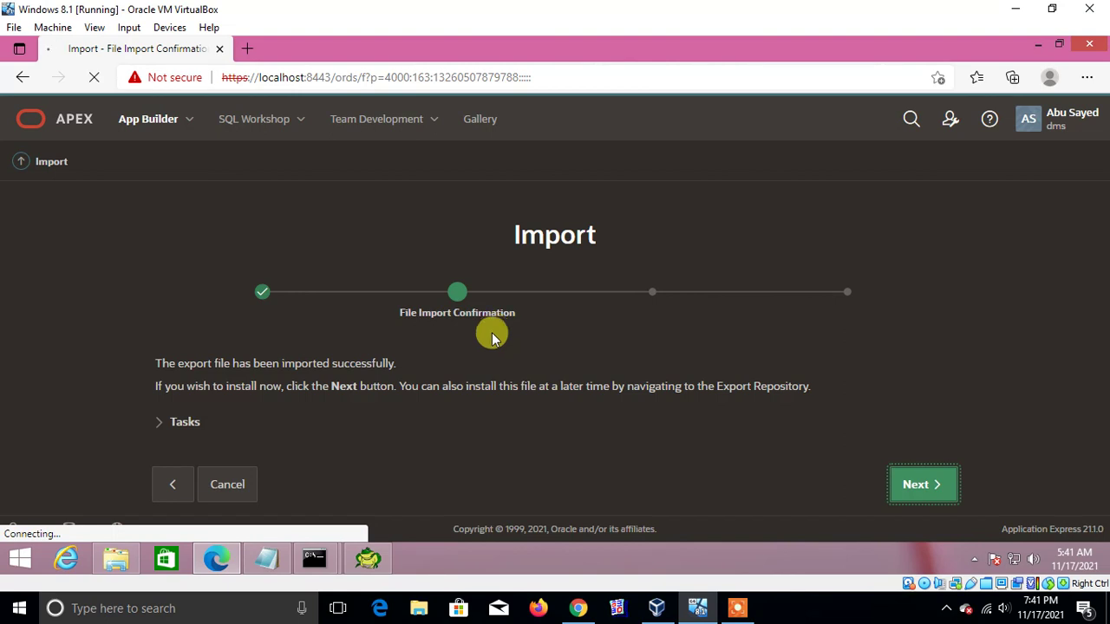
# Review the data of the DAILY_MGT, MONTHLY_BUDGET and PERS_INFO tables in the virtual machine's Toad for Oracle, and minimize it
pyautogui.click(369, 559)
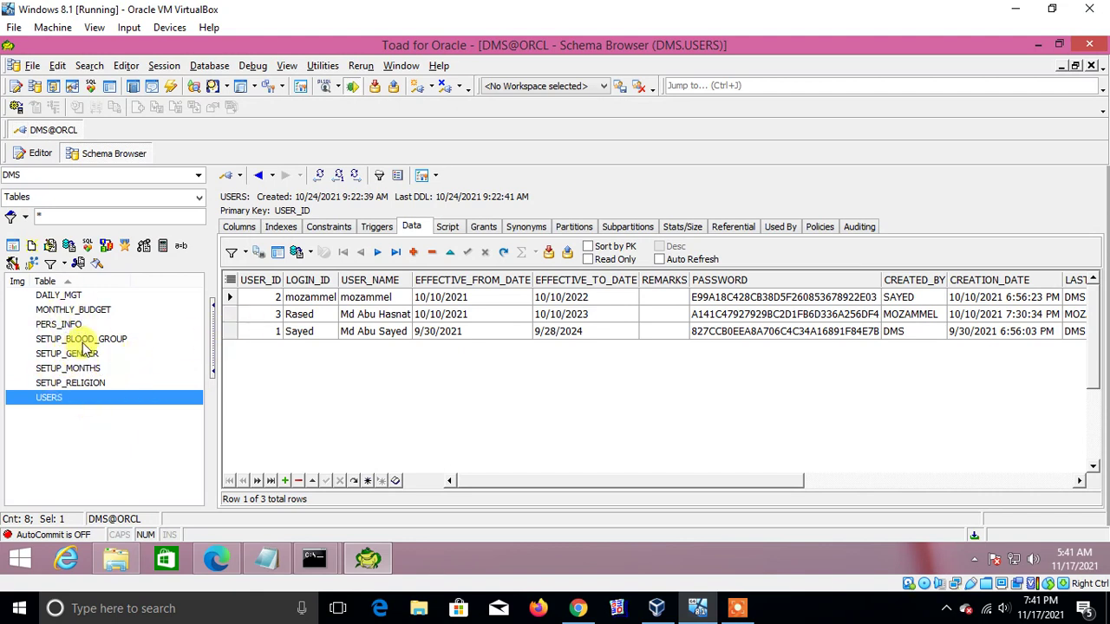
pyautogui.click(50, 296)
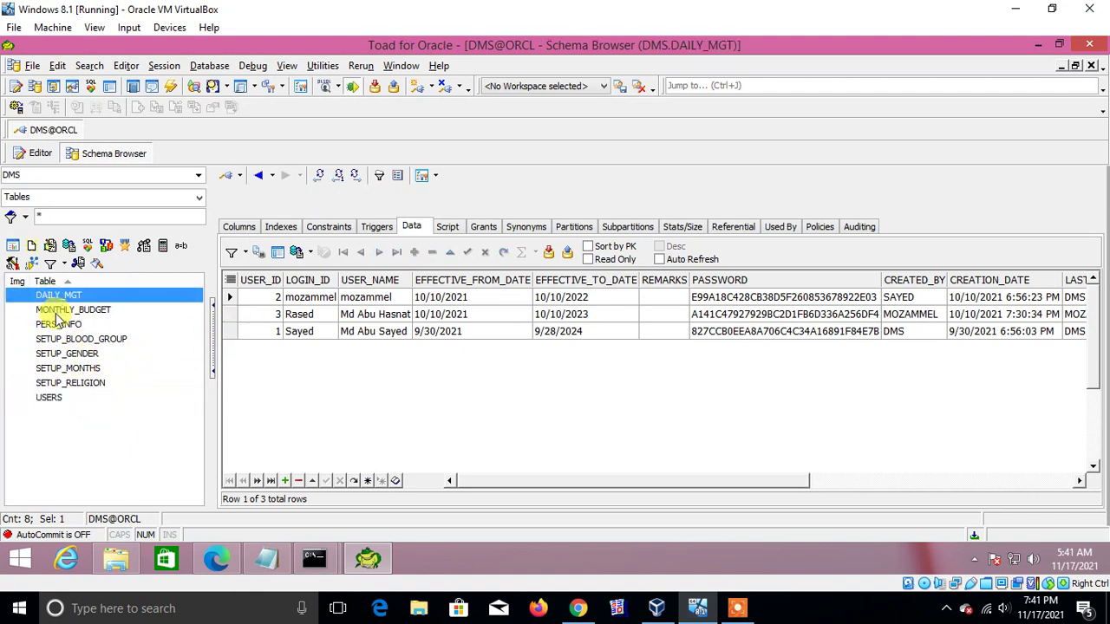
pyautogui.click(55, 312)
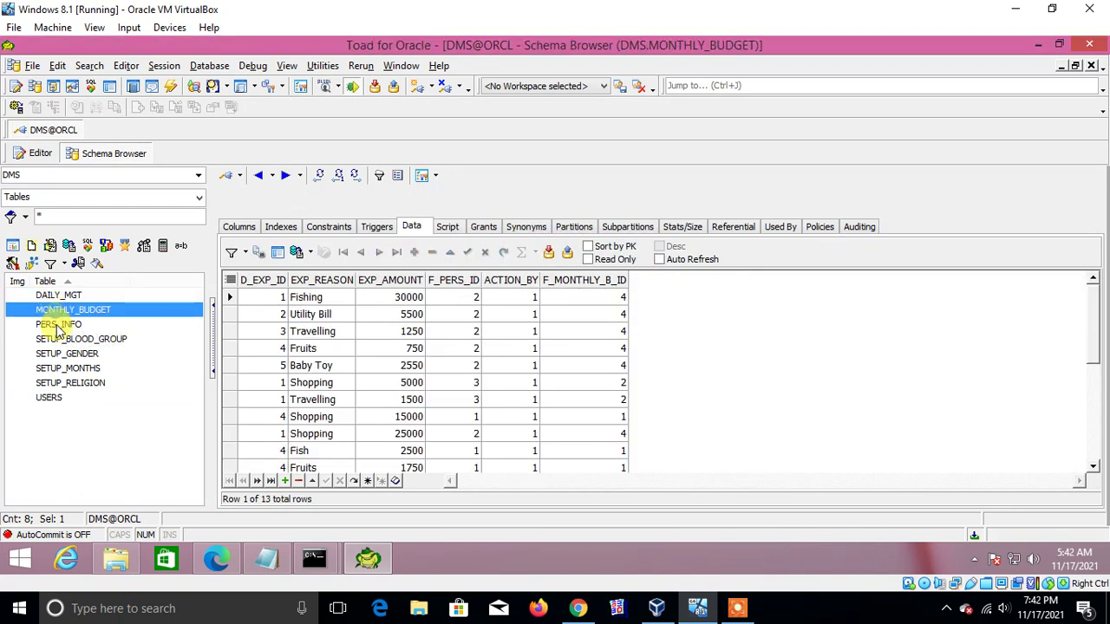
pyautogui.click(51, 324)
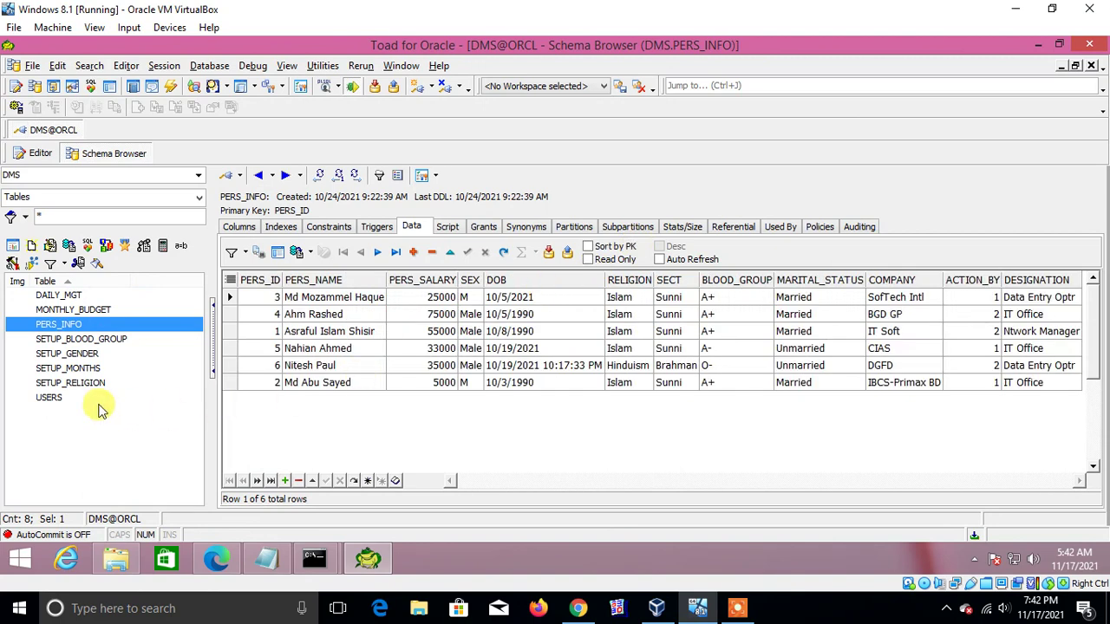
pyautogui.click(1038, 44)
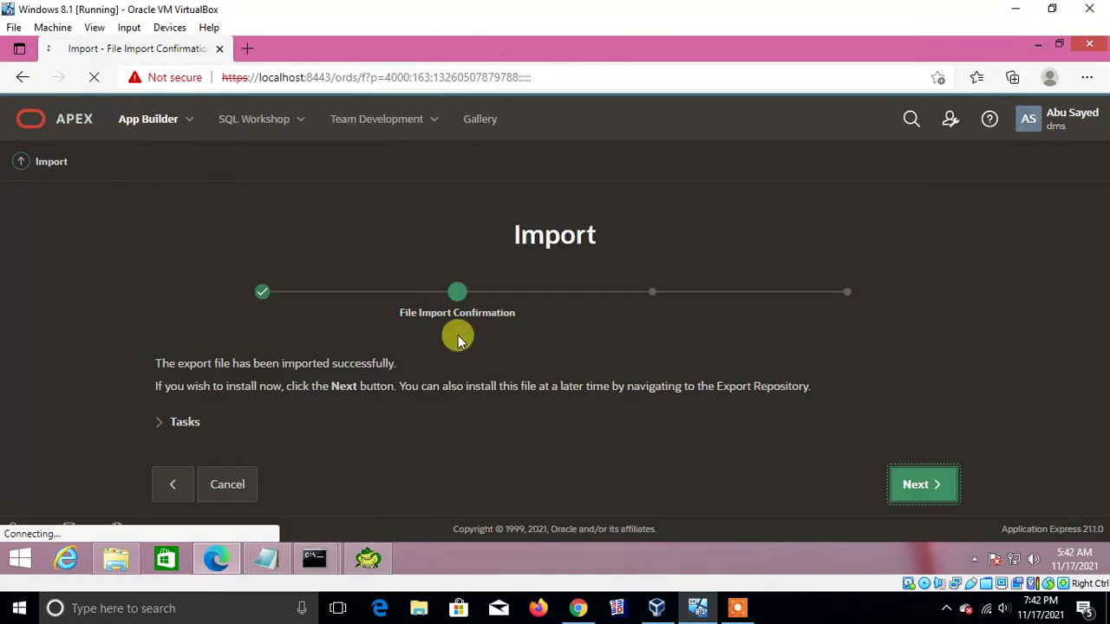
# Minimize the virtual machine and launch Toad for Oracle 12.1 on the host, refreshing the desktop
pyautogui.click(1015, 8)
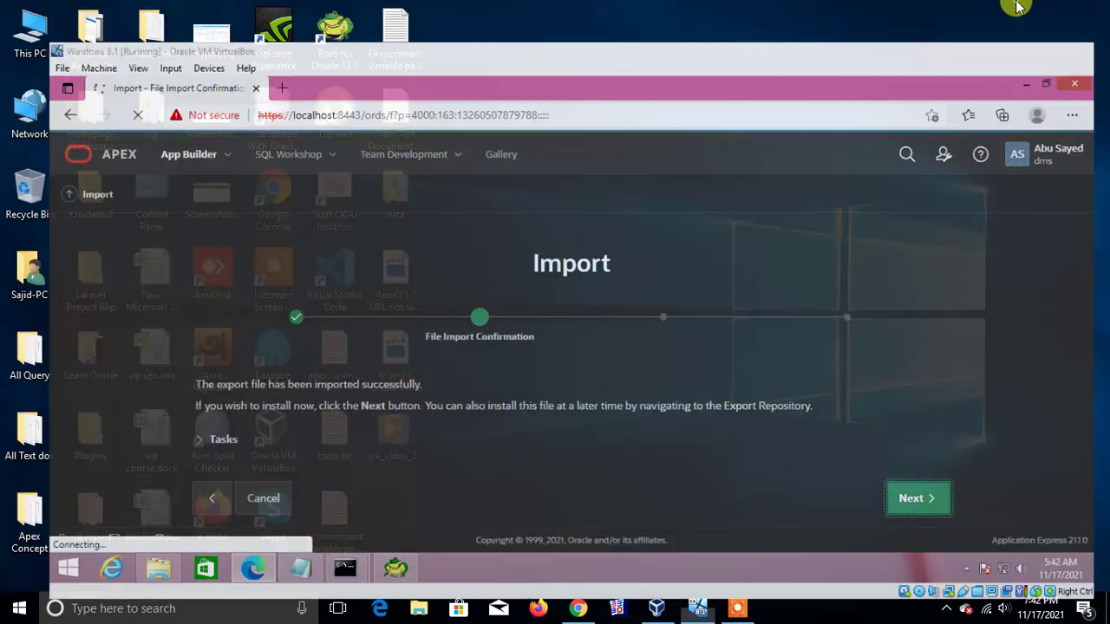
pyautogui.rightClick(607, 114)
pyautogui.click(646, 163)
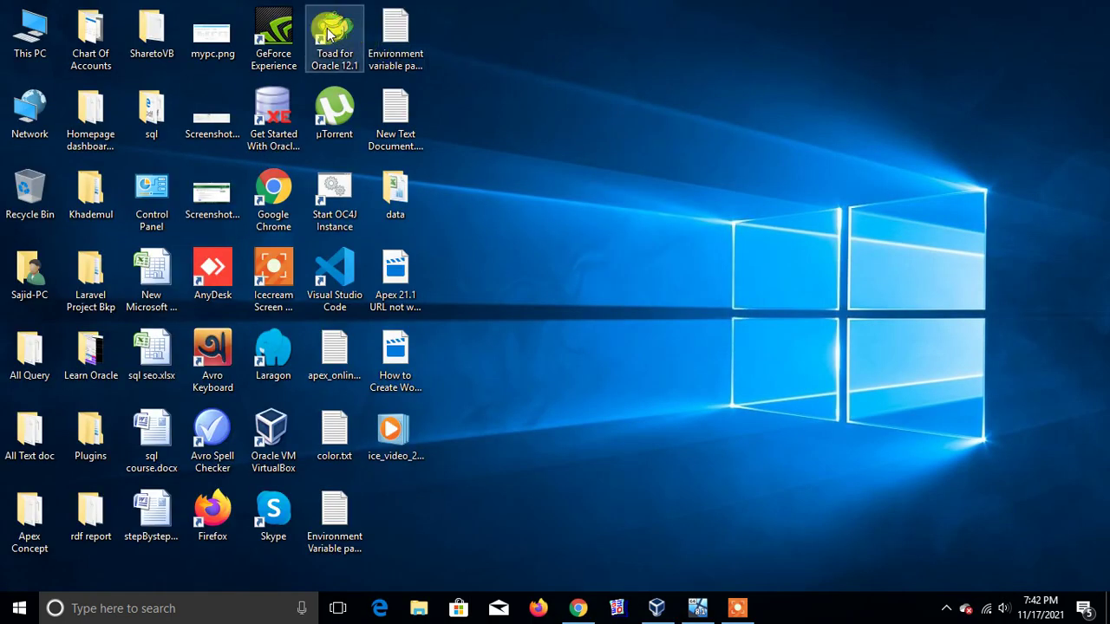
pyautogui.doubleClick(338, 36)
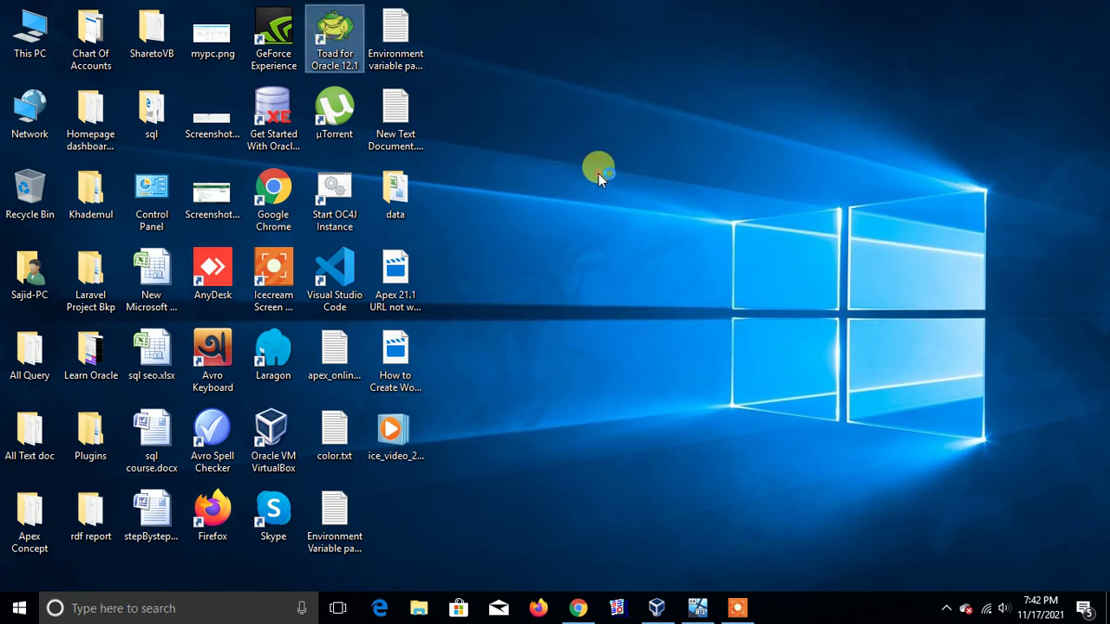
pyautogui.rightClick(598, 174)
pyautogui.click(645, 218)
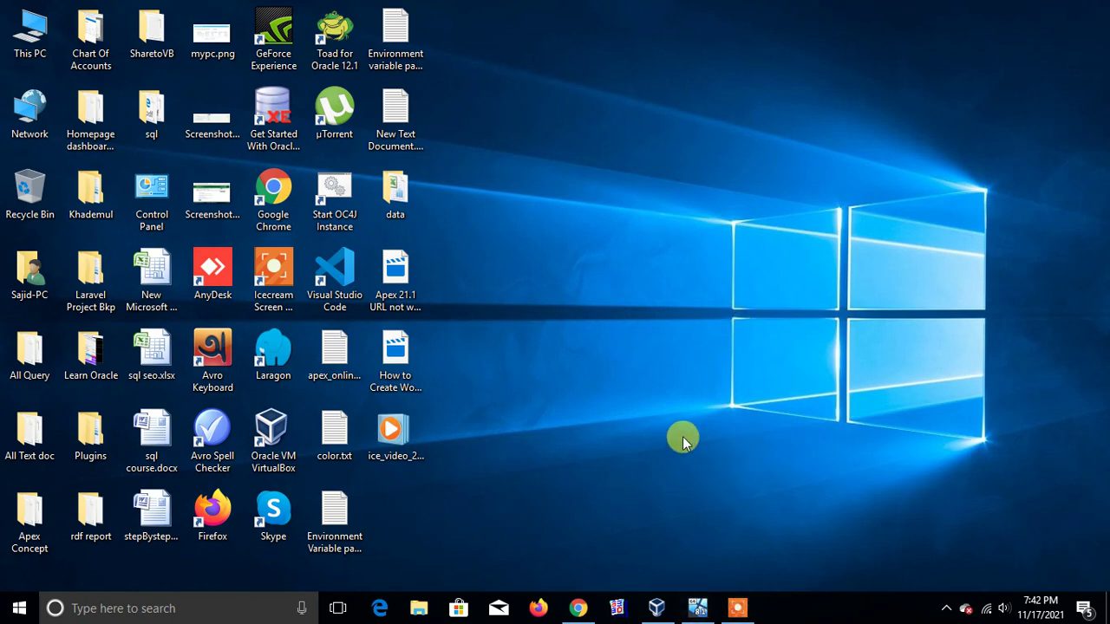
# Launch Toad for Oracle 12.1 on the host, check the APEX import page in the virtual machine, and minimize the virtual machine
pyautogui.click(333, 33)
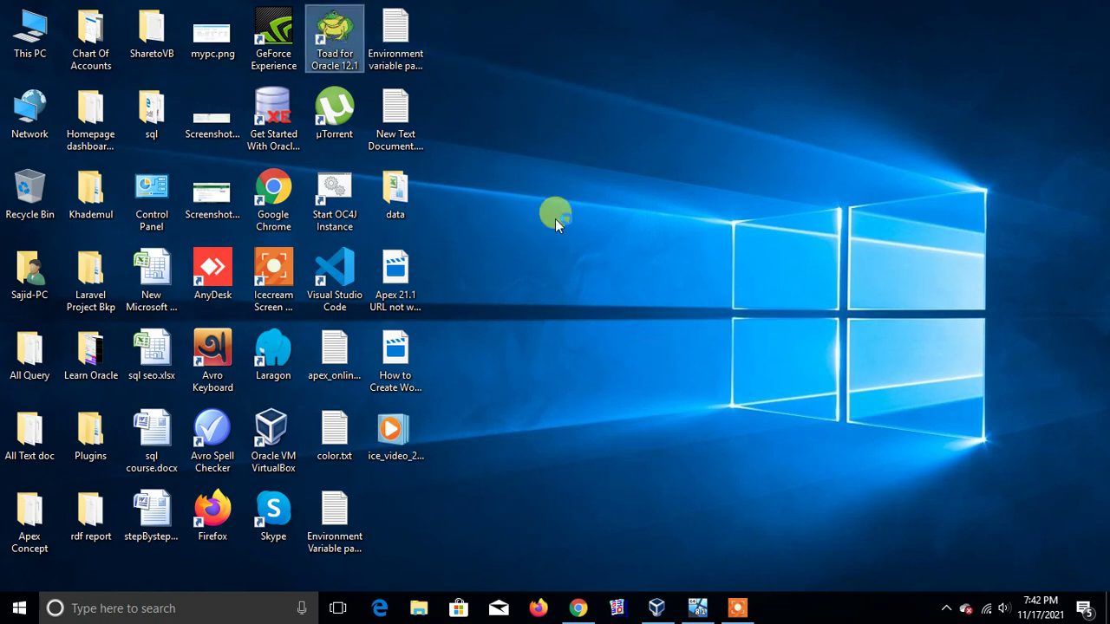
pyautogui.click(698, 608)
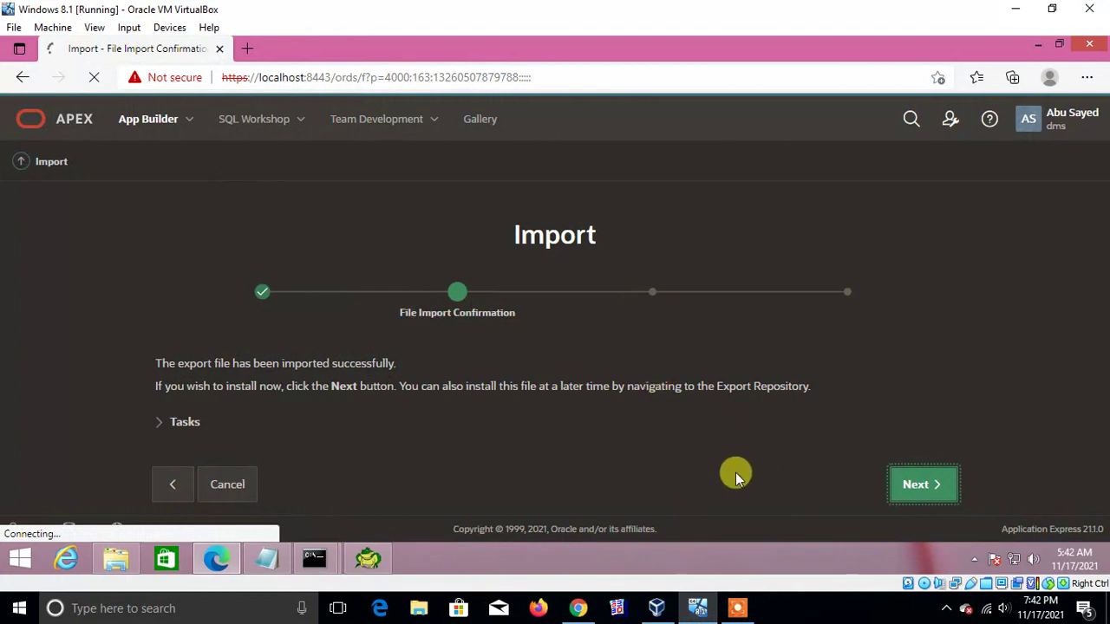
pyautogui.click(1016, 9)
pyautogui.rightClick(609, 145)
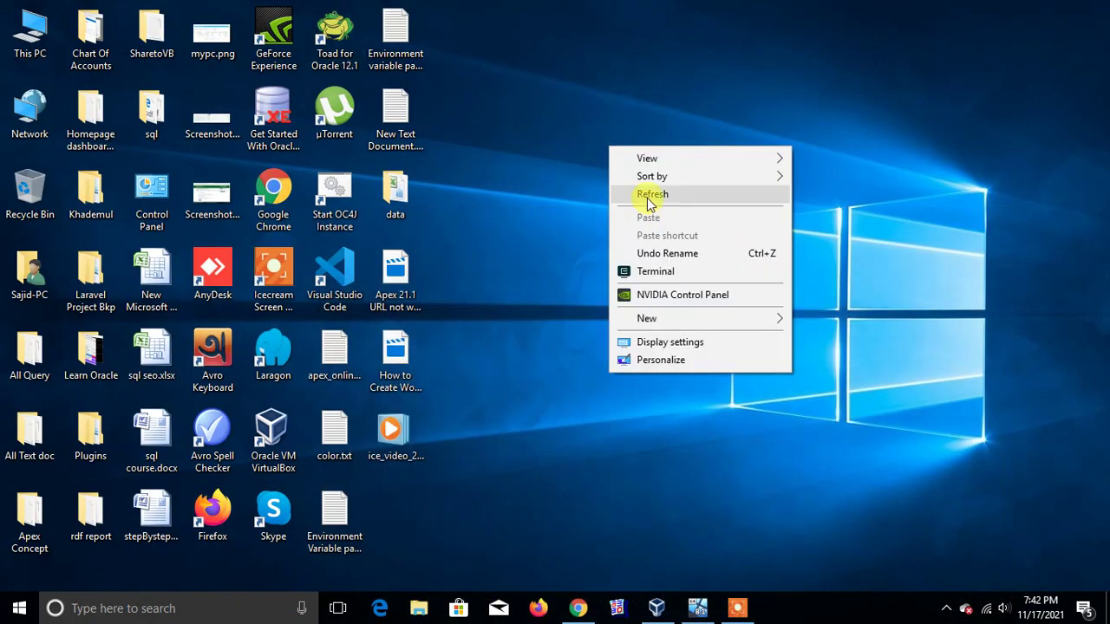
pyautogui.click(645, 193)
pyautogui.rightClick(587, 153)
pyautogui.click(617, 208)
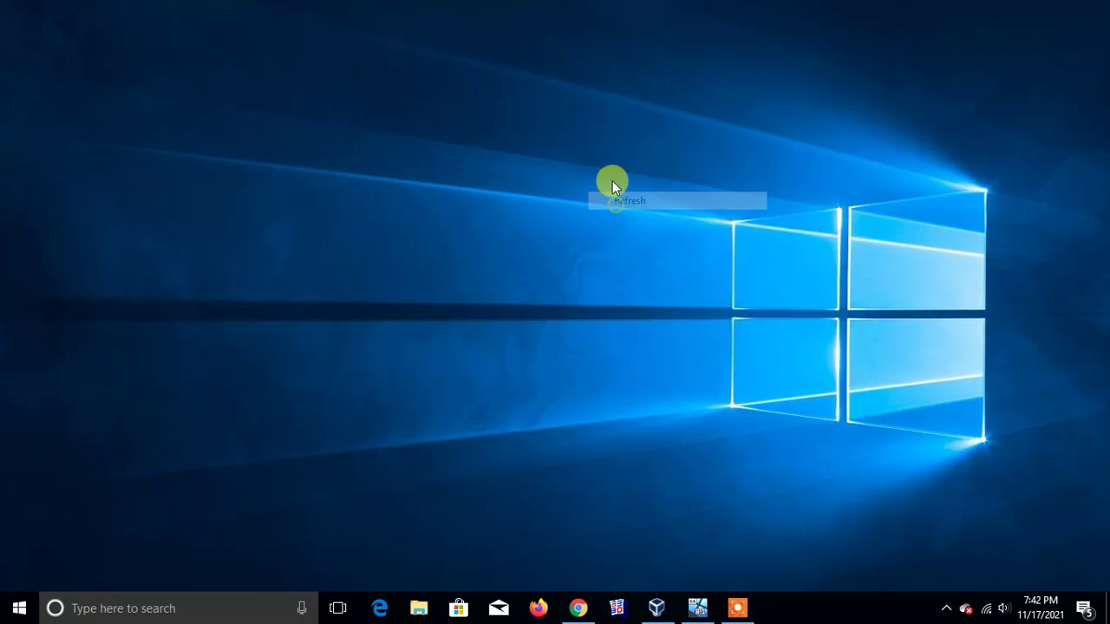
pyautogui.rightClick(609, 158)
pyautogui.click(652, 206)
pyautogui.rightClick(596, 197)
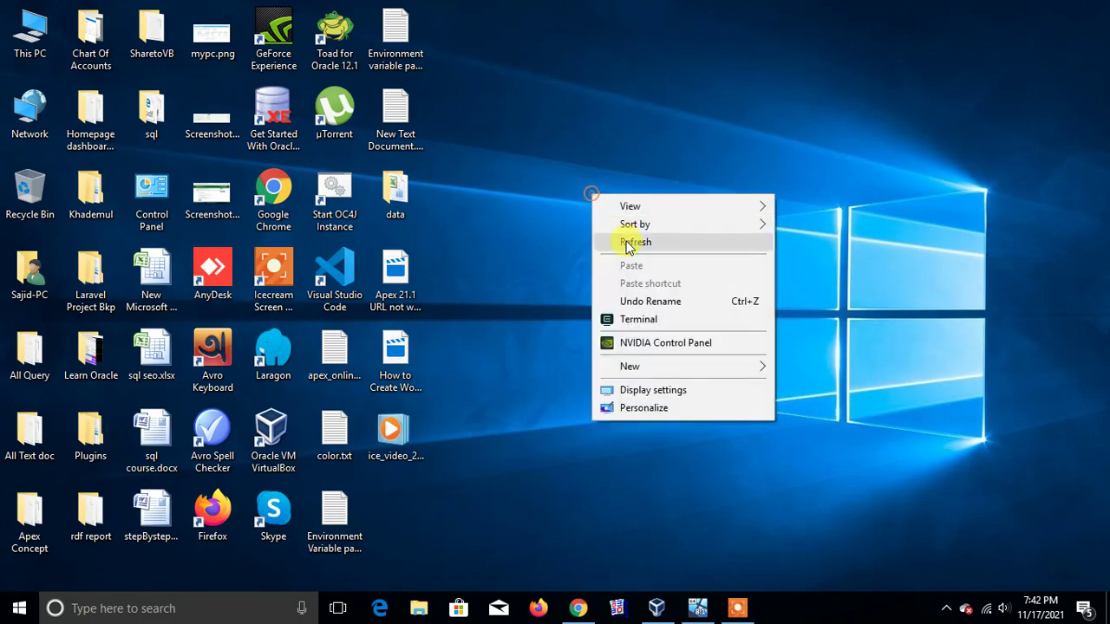
pyautogui.click(627, 240)
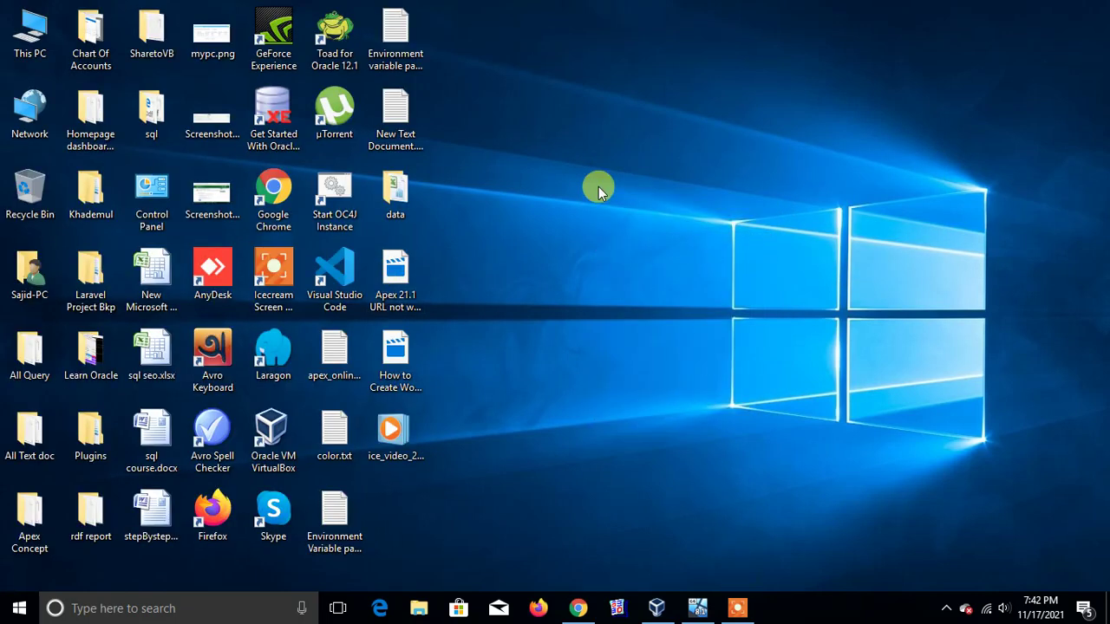
pyautogui.click(734, 608)
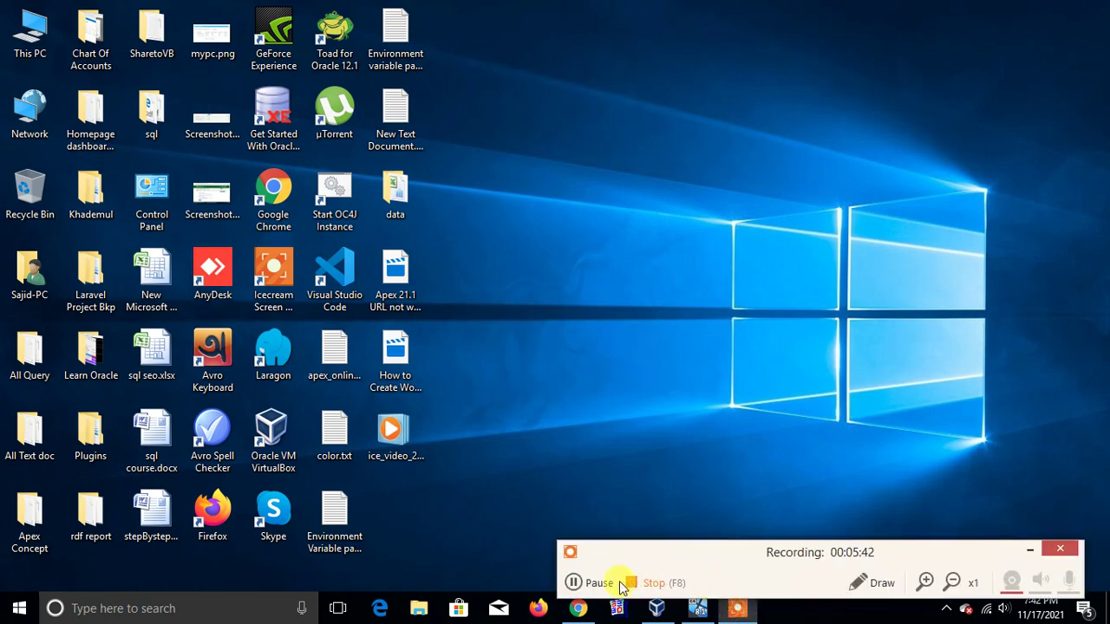